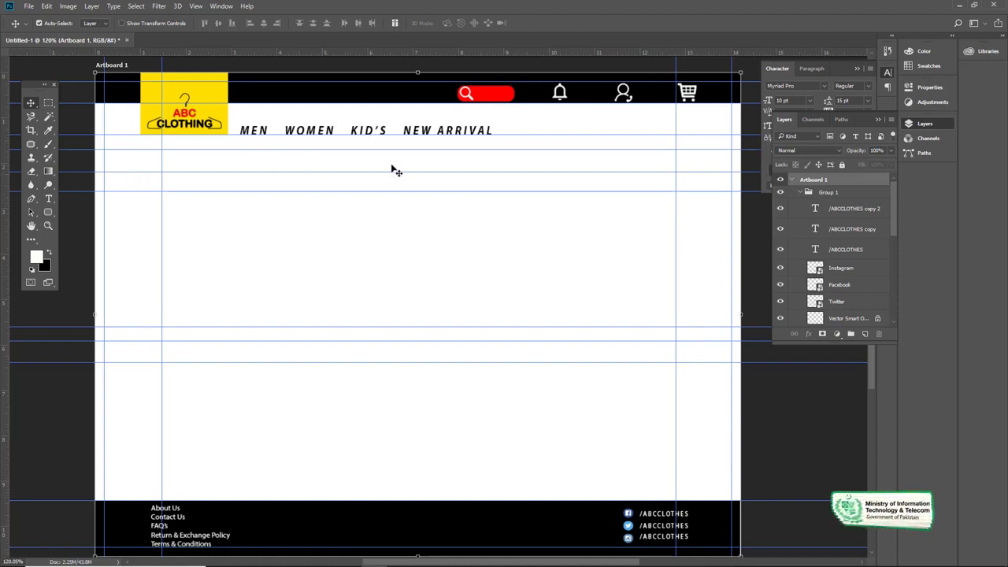
- Add a new empty layer directly beneath the NEW ARRIVAL text layer
click(447, 142)
scroll(437, 157, up, 2)
key(v)
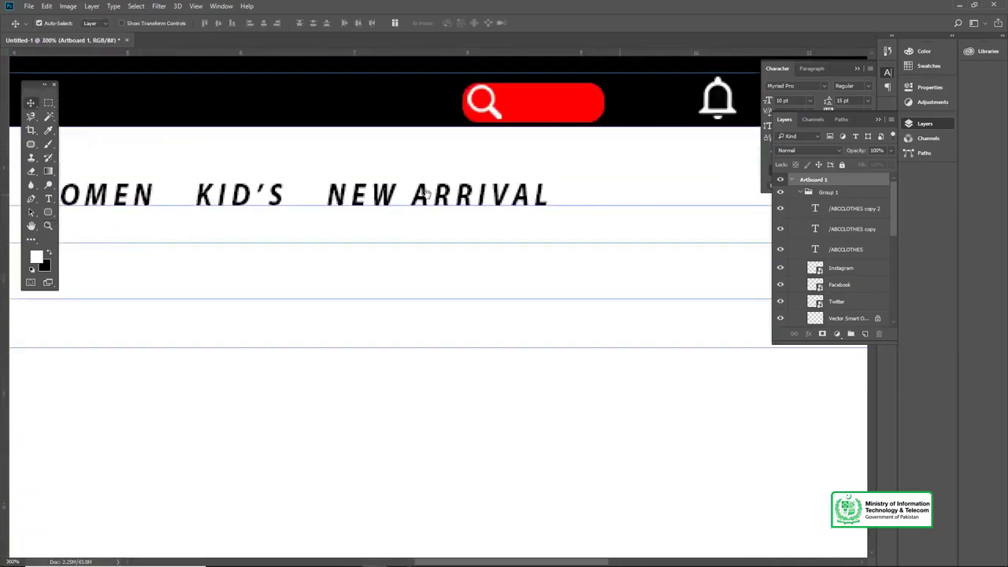
click(801, 192)
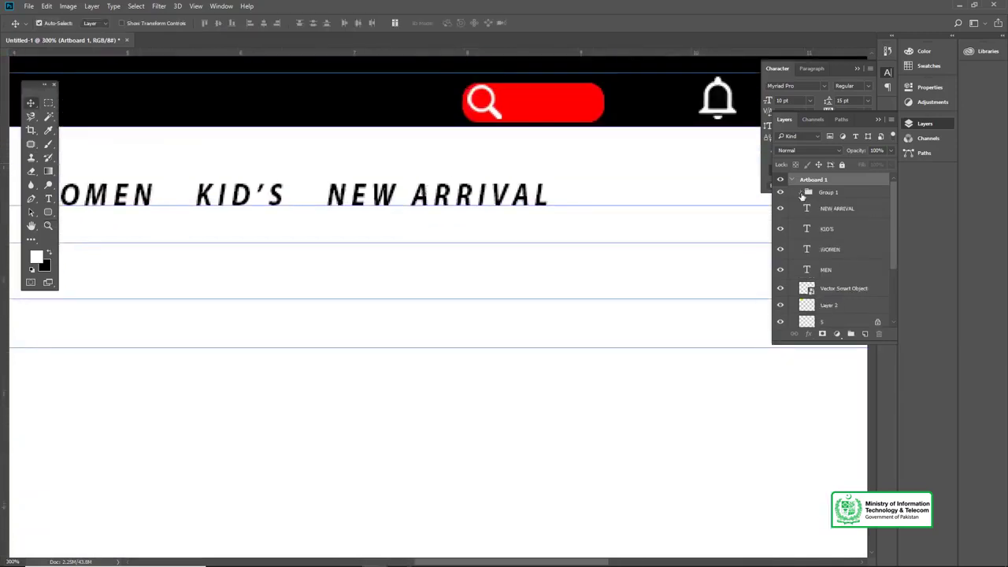
click(843, 209)
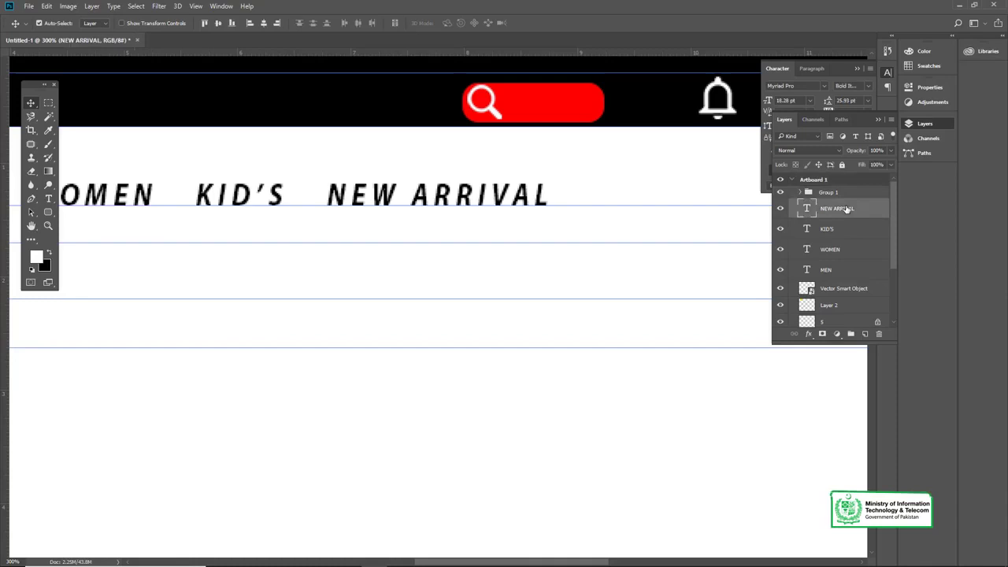
click(866, 334)
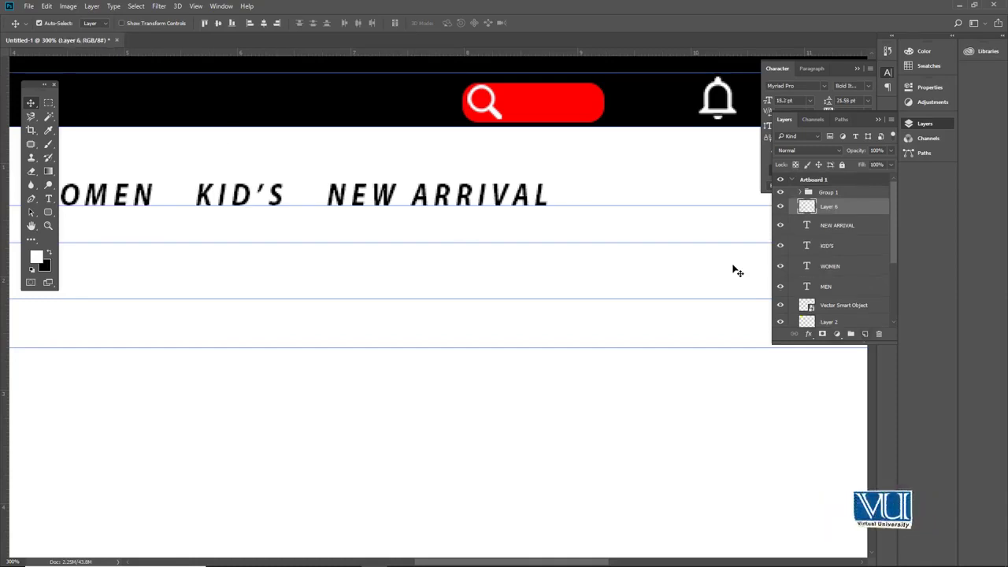
key(ctrl+bracketleft)
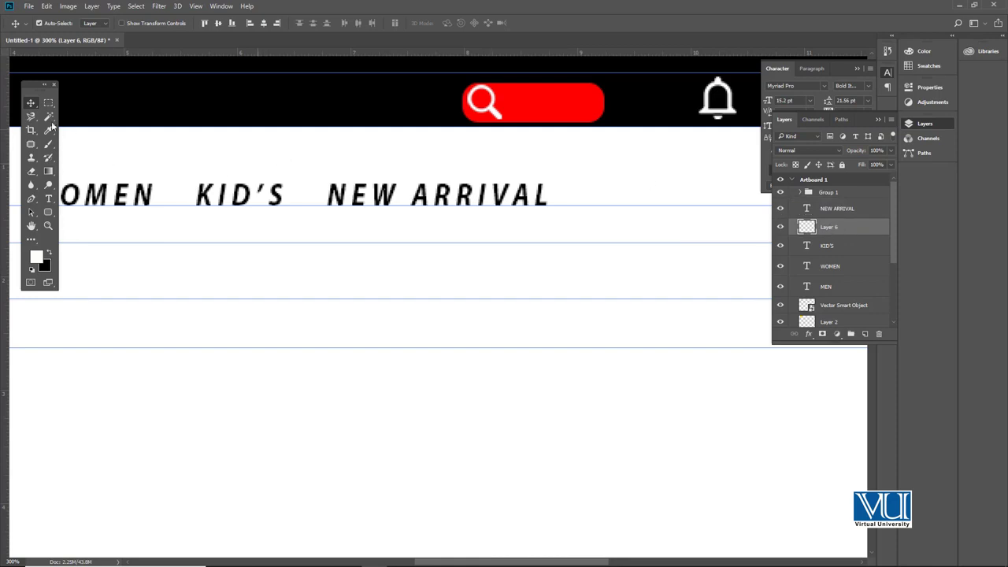
- Draw a red-filled rounded rectangle around the NEW ARRIVAL label
click(49, 215)
click(75, 223)
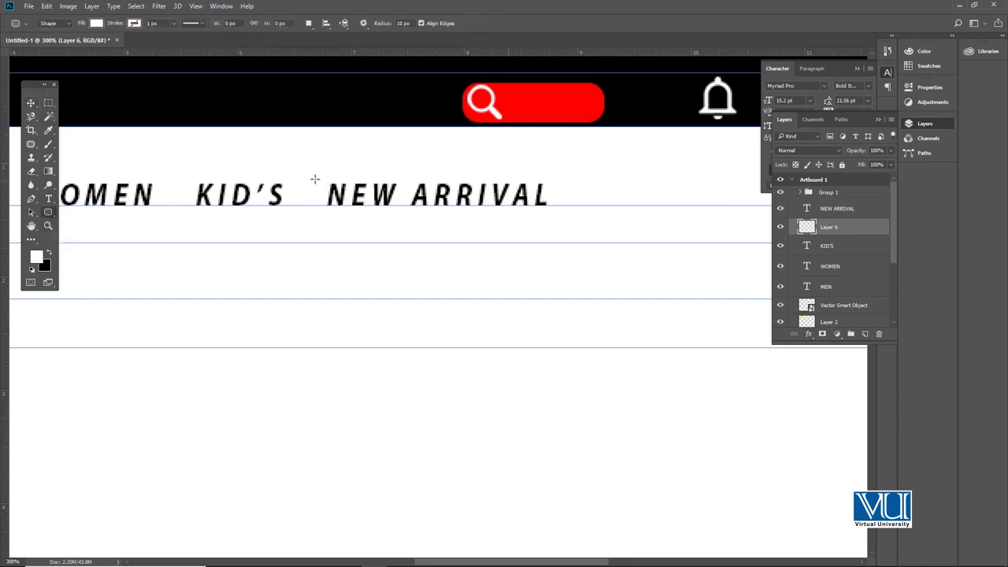
drag(543, 217, 559, 217)
key(v)
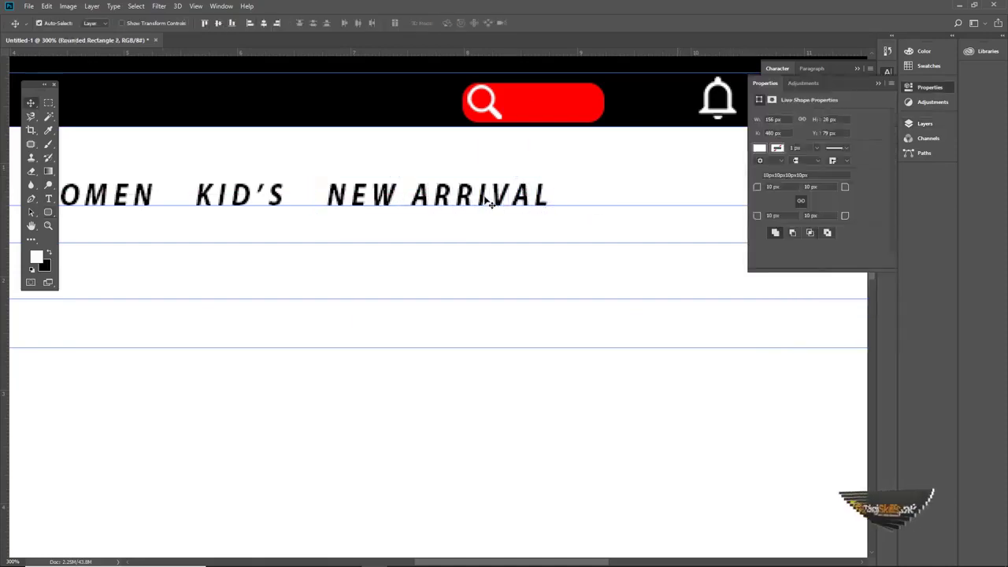
click(760, 148)
click(760, 215)
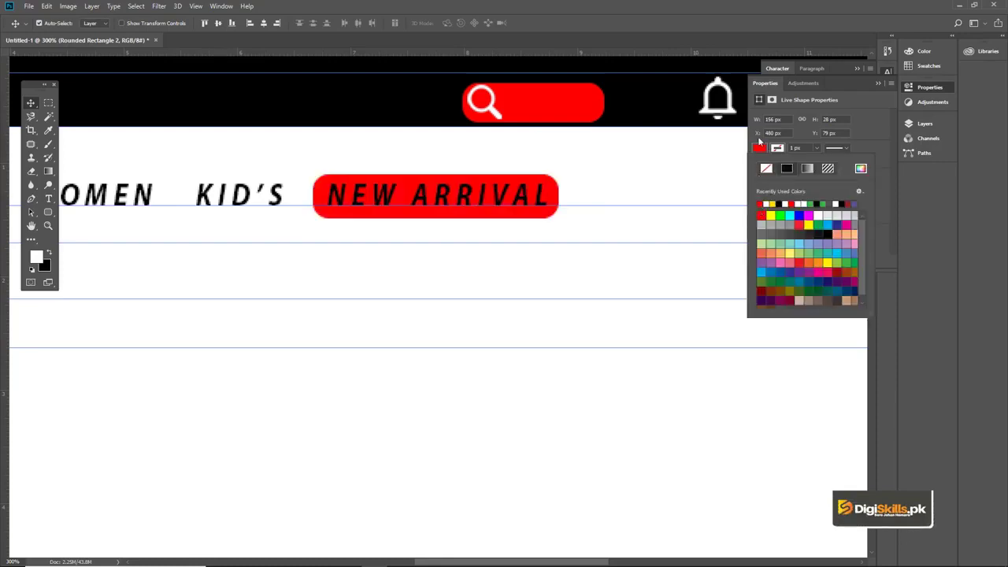
- Colour the NEW ARRIVAL text white over its red badge
click(921, 93)
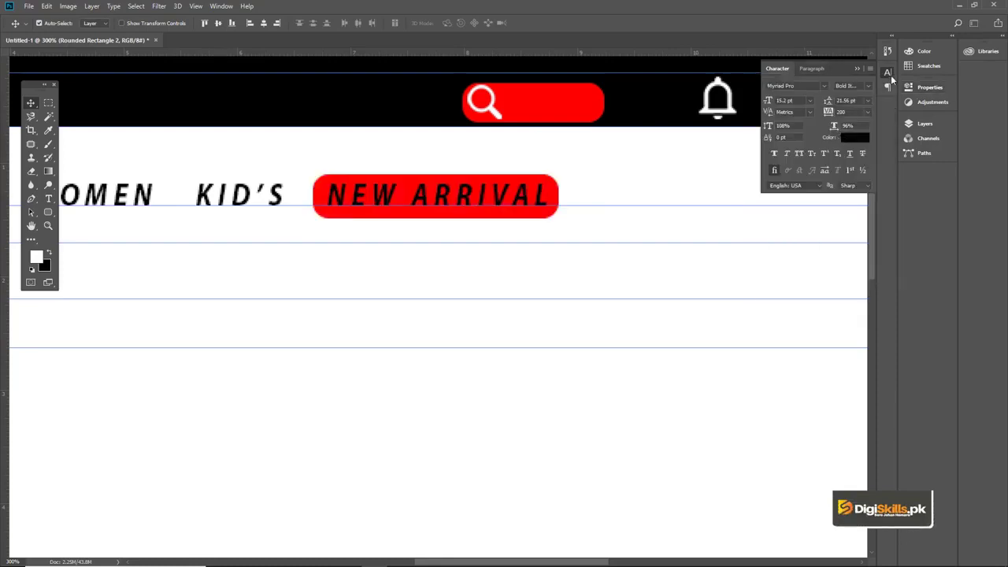
click(814, 69)
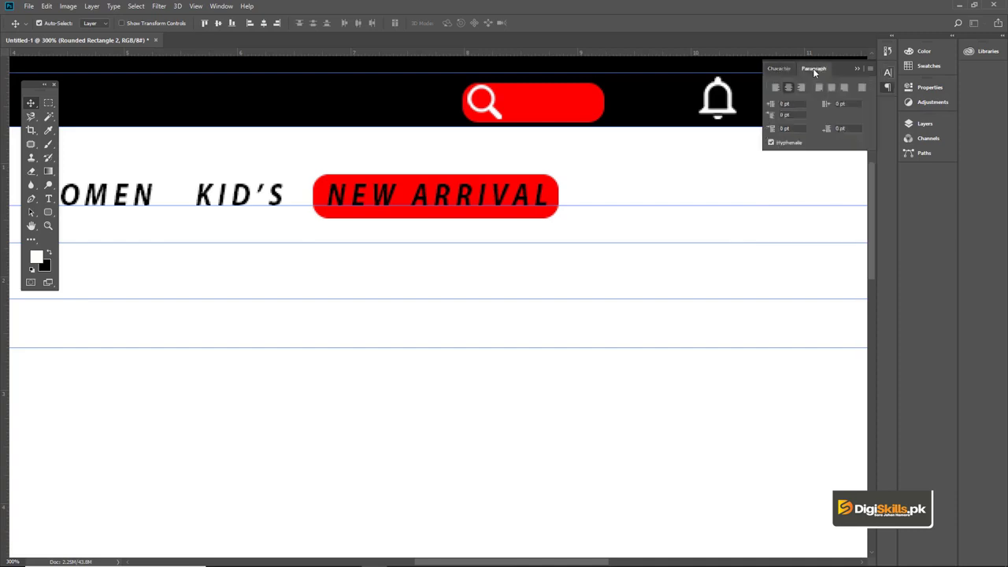
click(886, 88)
key(F7)
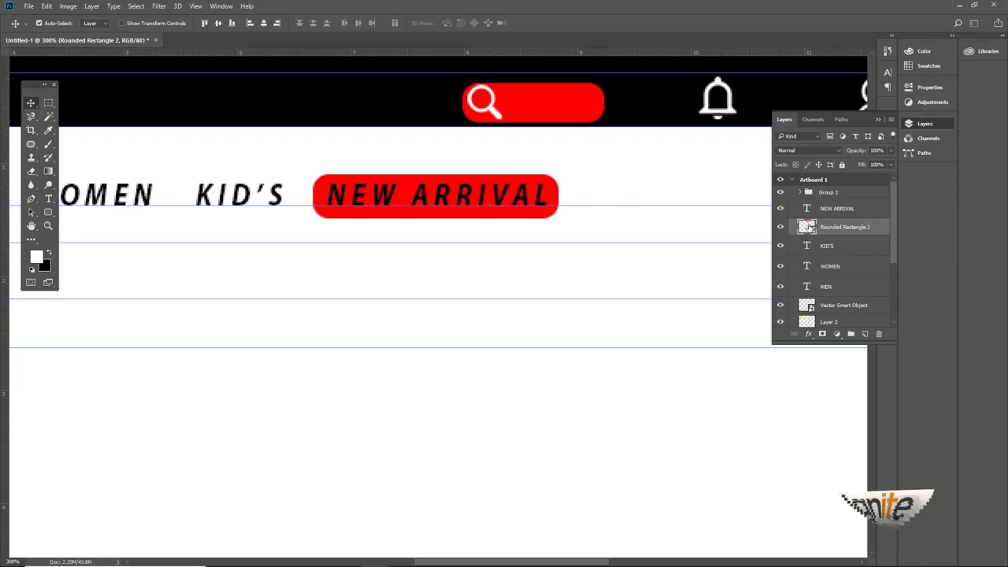
click(819, 210)
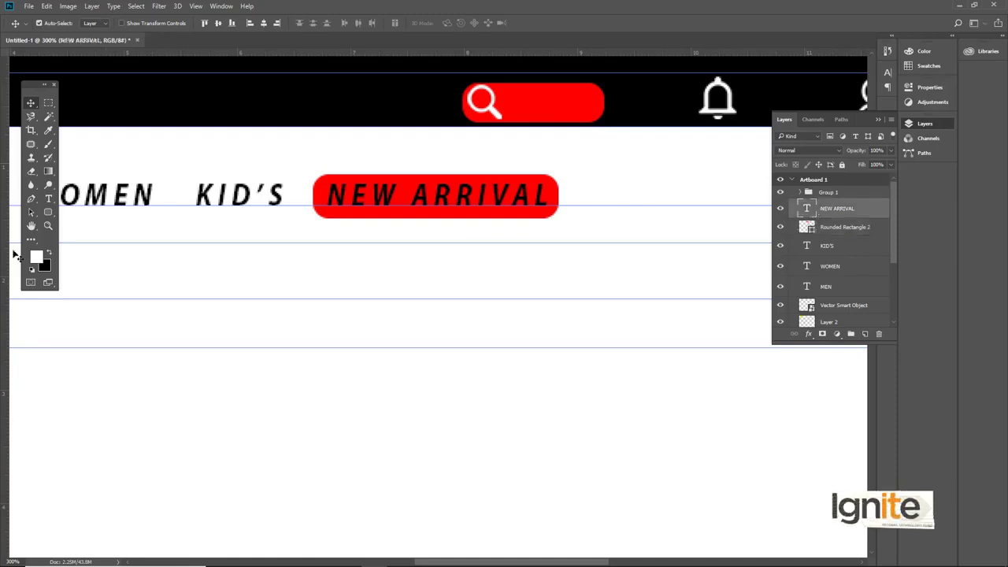
click(39, 259)
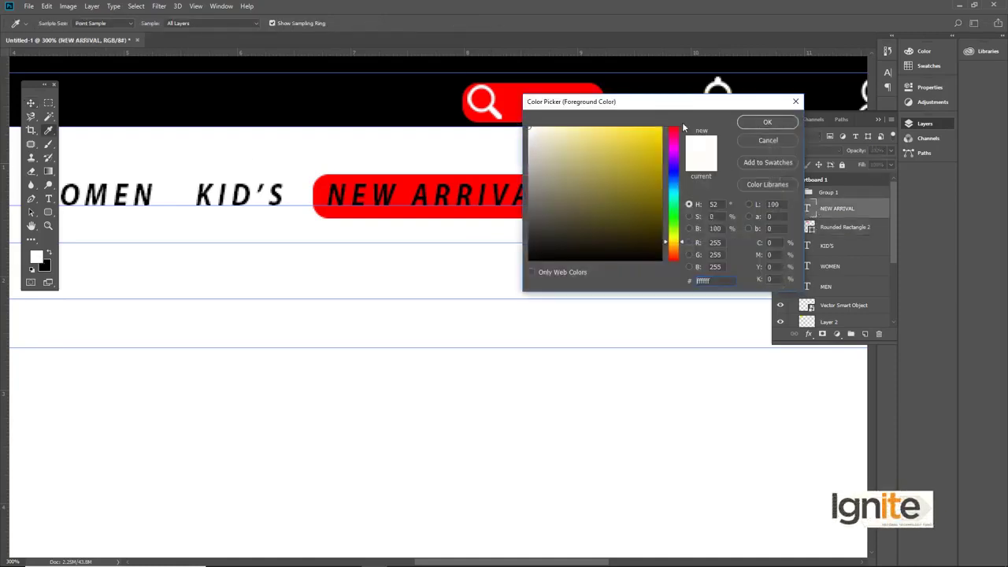
click(748, 124)
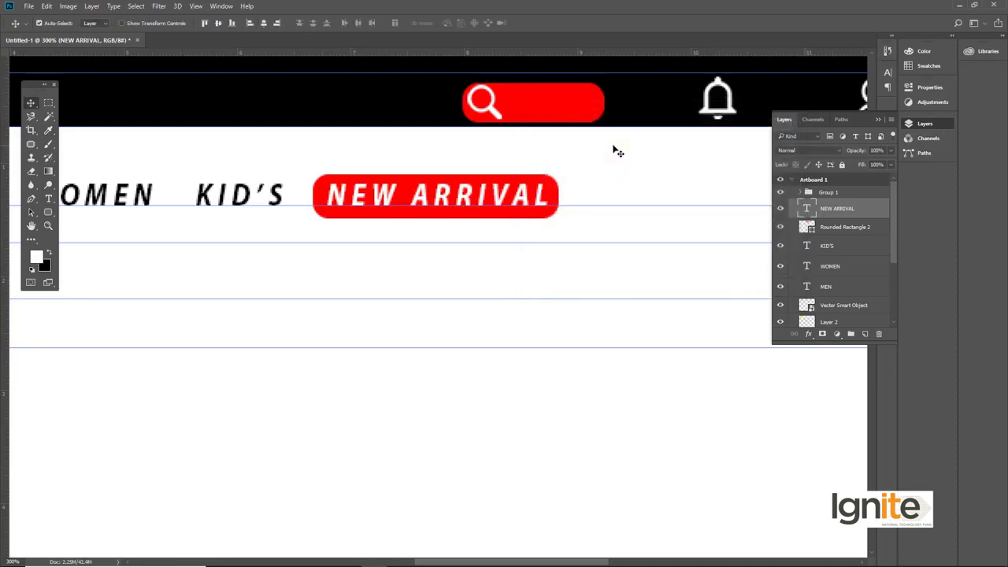
alt+click(387, 289)
alt+click(329, 266)
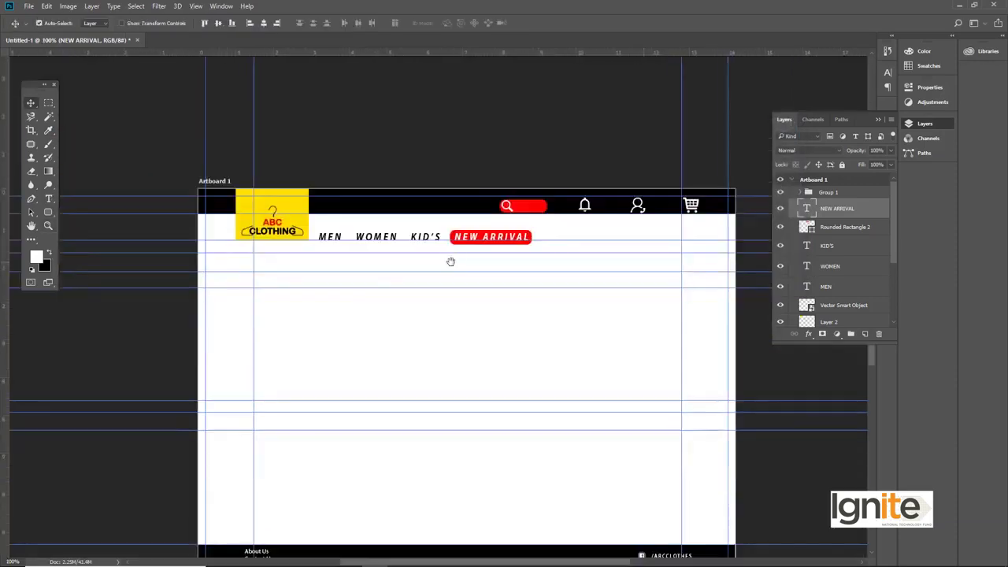
- Fill a wide strip below the menu with black and set white as foreground colour
mouse_move(446, 254)
mouse_down()
mouse_move(439, 223)
mouse_move(466, 244)
mouse_up()
ctrl+click(414, 253)
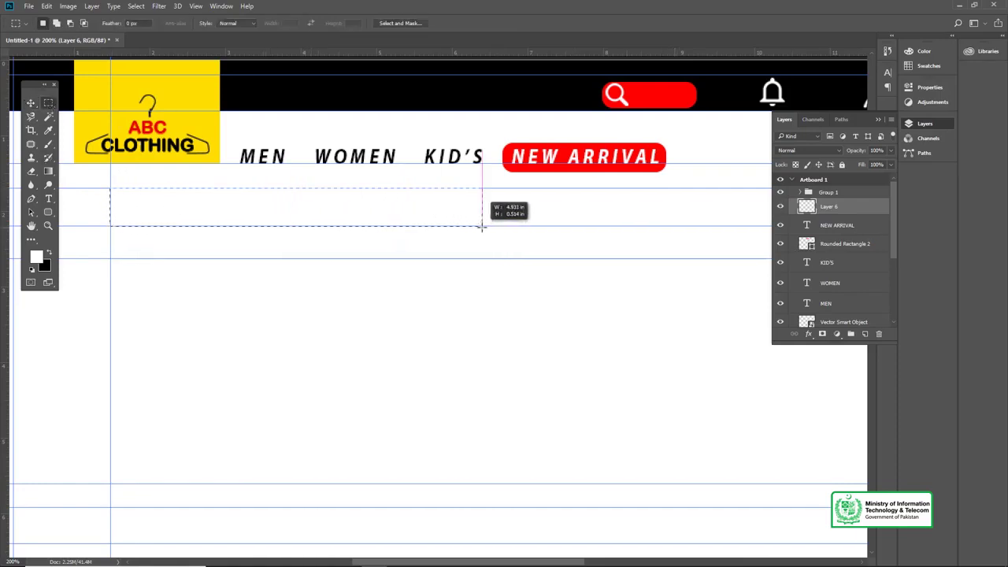
drag(482, 227, 482, 227)
key(v)
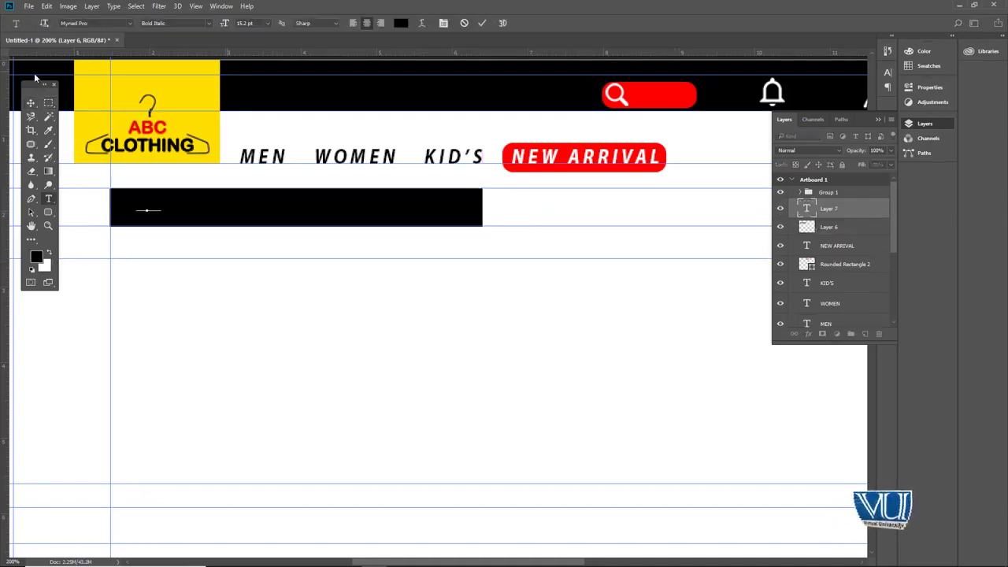
click(32, 106)
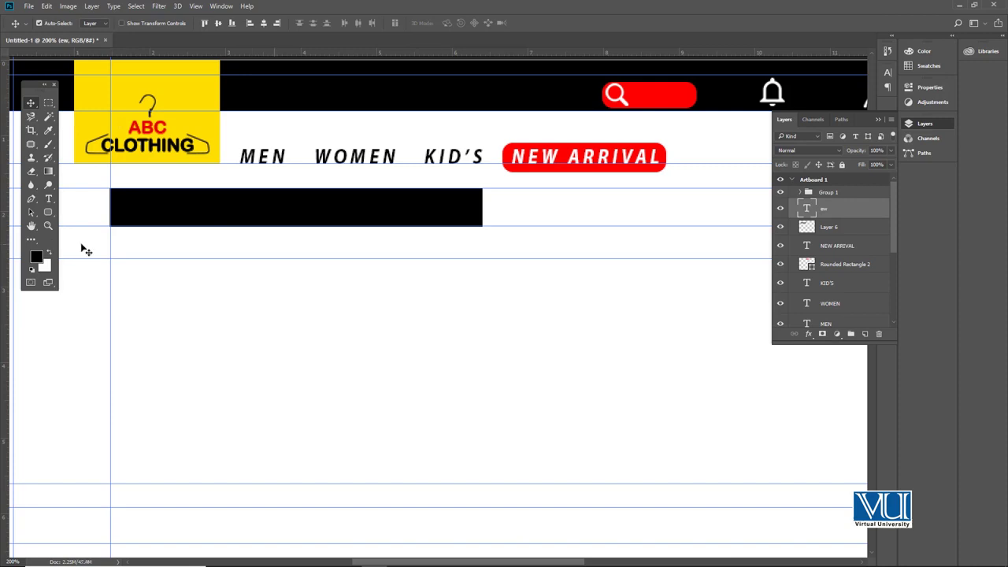
click(51, 252)
- Type the banner text 'NEW ARRIVAL- SUMMER COLLECTION', correcting a typo
key(t)
scroll(94, 188, up, 1)
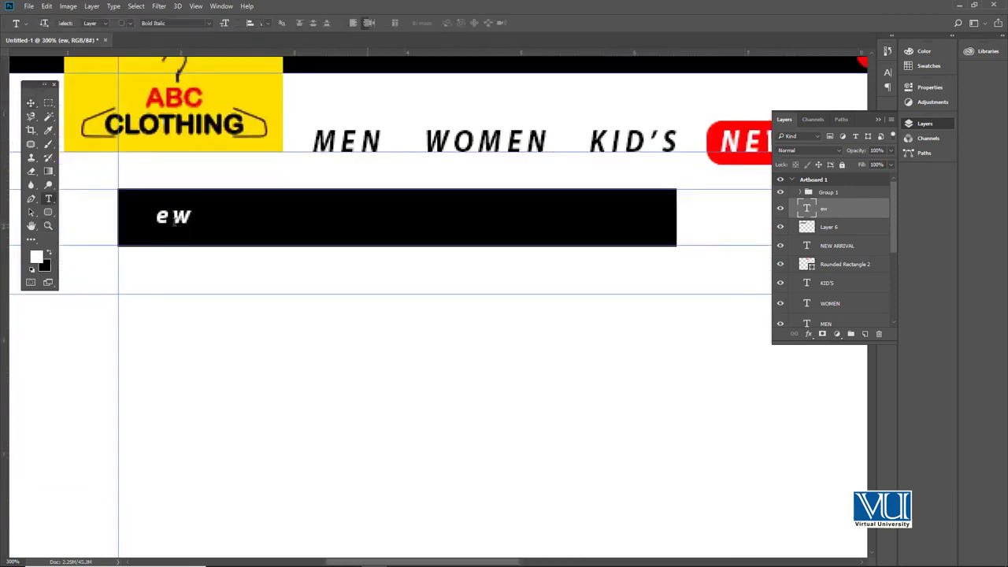
click(174, 221)
text(NEW A)
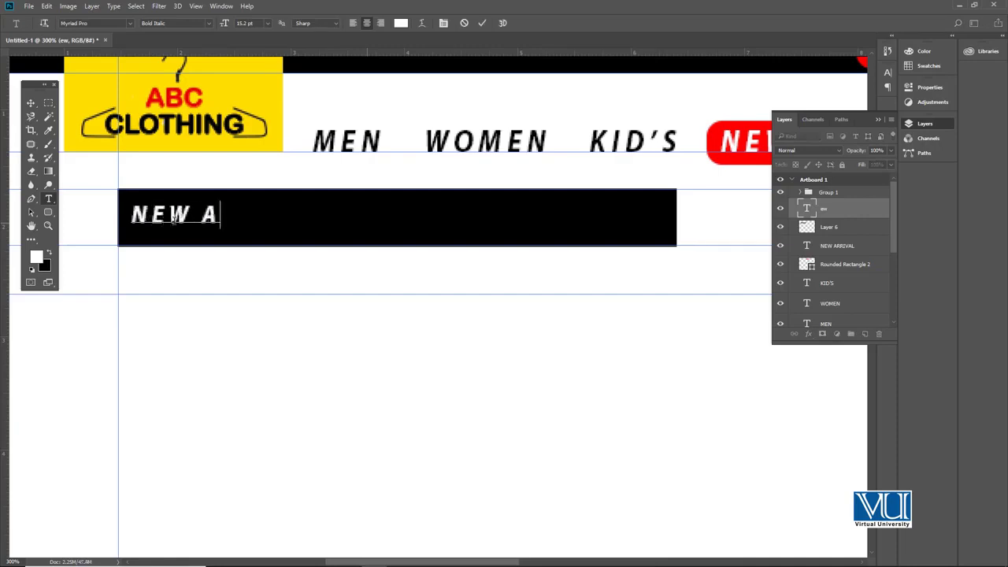
text(RRIVAL )
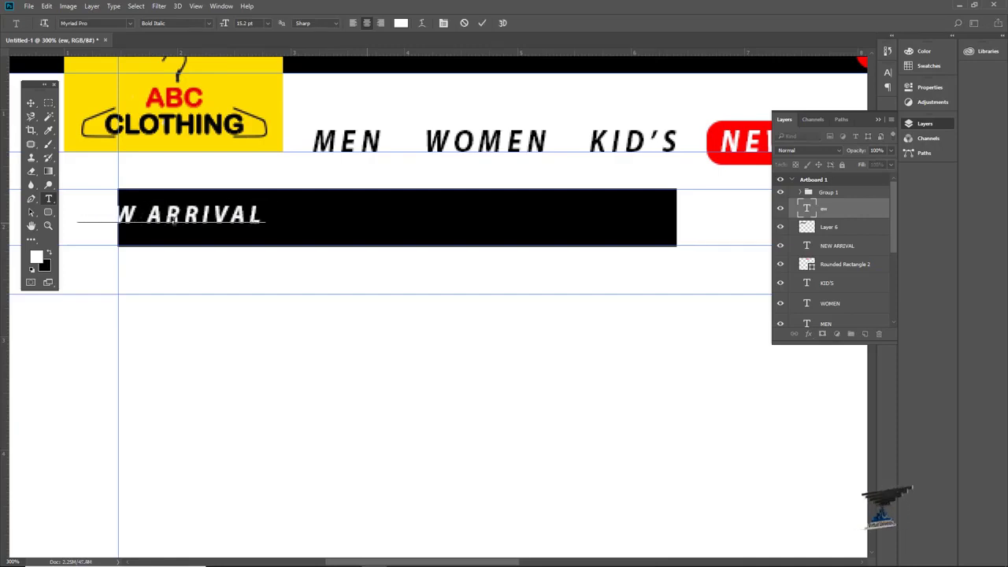
text(- SUMMER COLLECTIOJN)
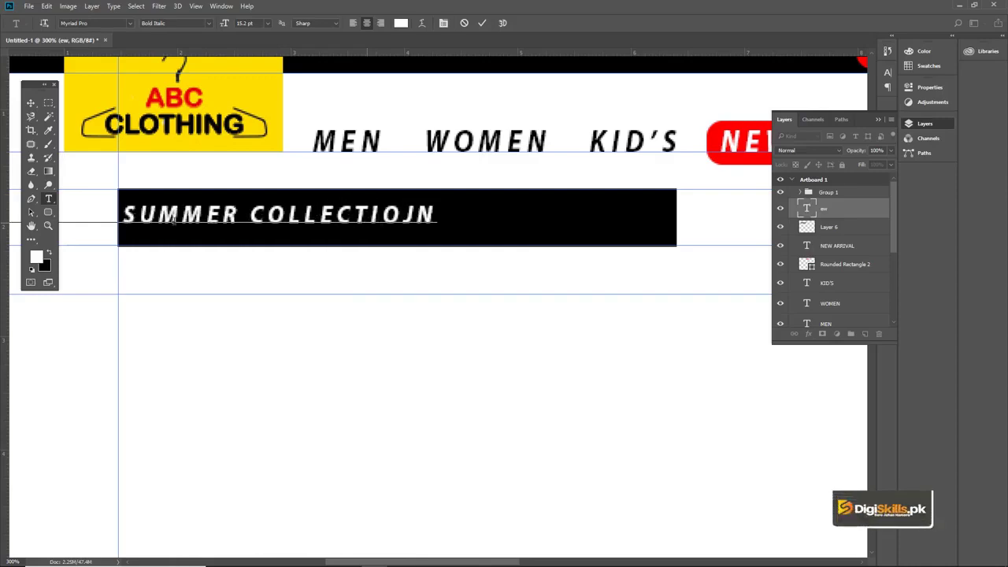
key(BackSpace)
key(BackSpace)
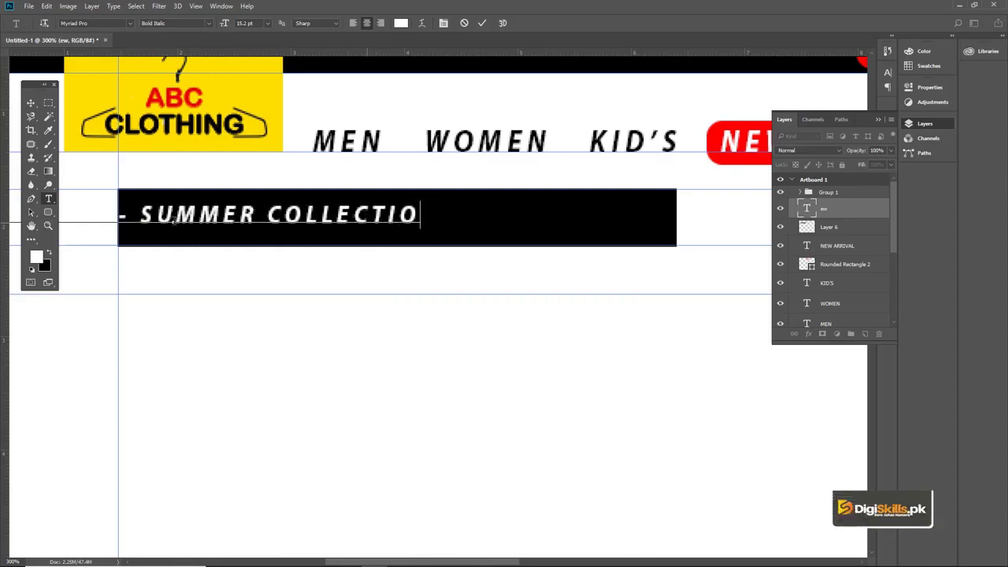
text(N)
click(31, 103)
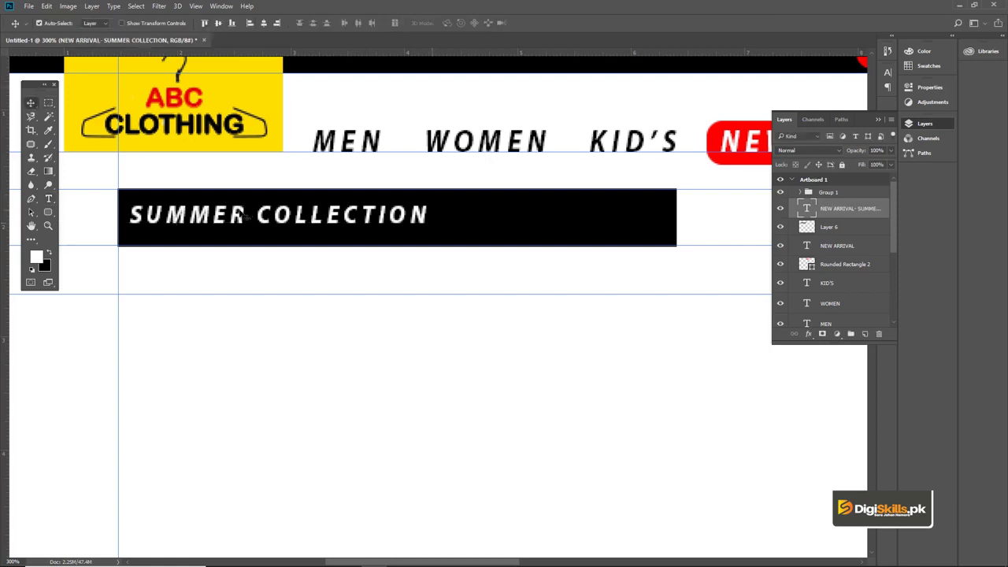
- Replace SUMMER with WINTER in the banner text
mouse_move(252, 218)
mouse_down()
mouse_move(428, 214)
mouse_move(403, 218)
mouse_up()
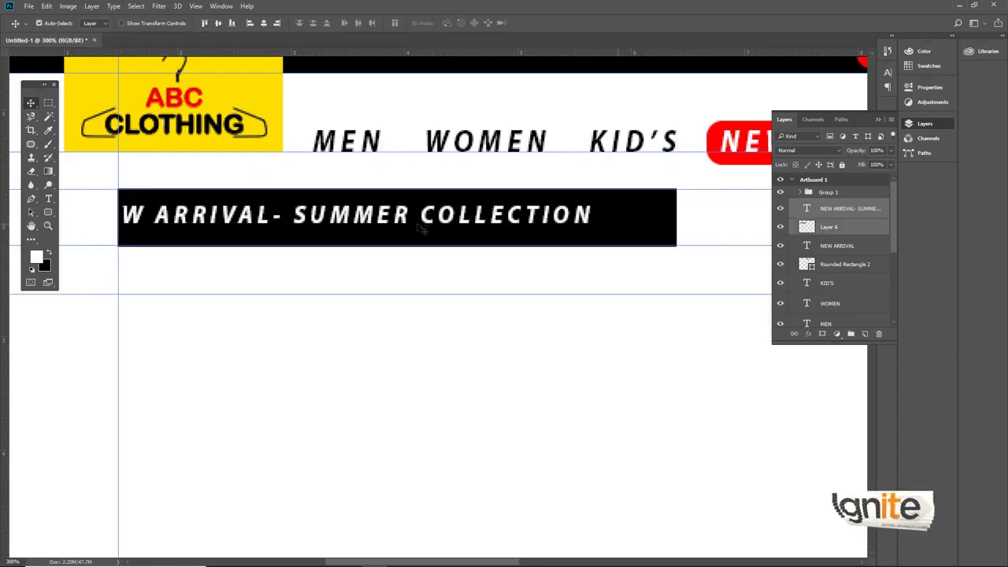
double_click(408, 219)
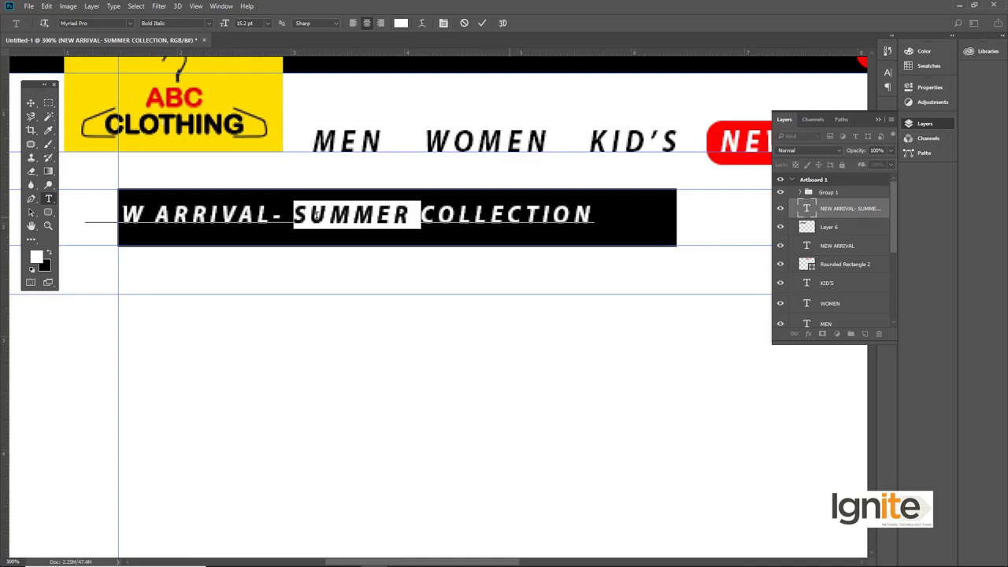
text(WINTER)
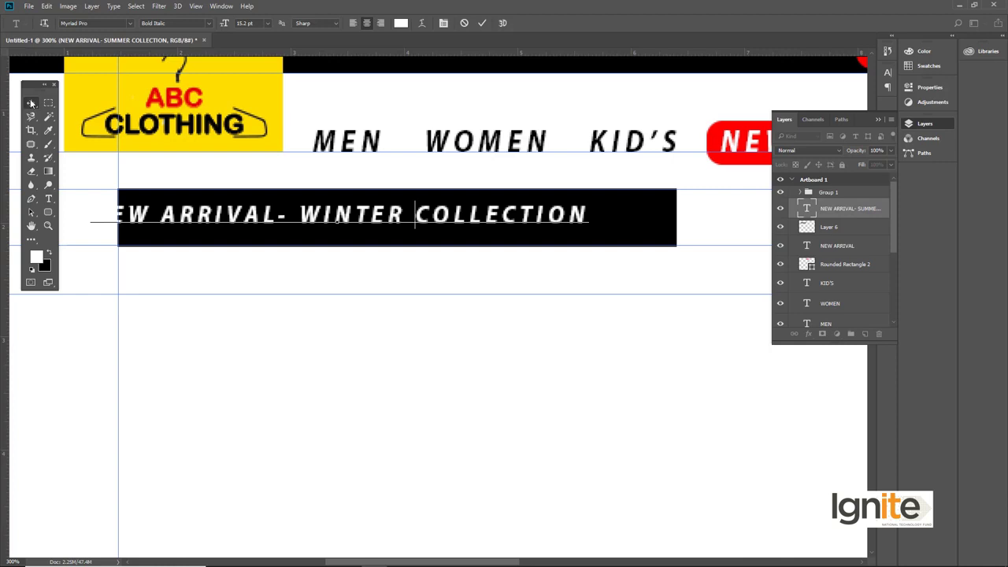
click(31, 103)
- Move the text into the black bar and align it centred with the banner layer
key(ctrl+t)
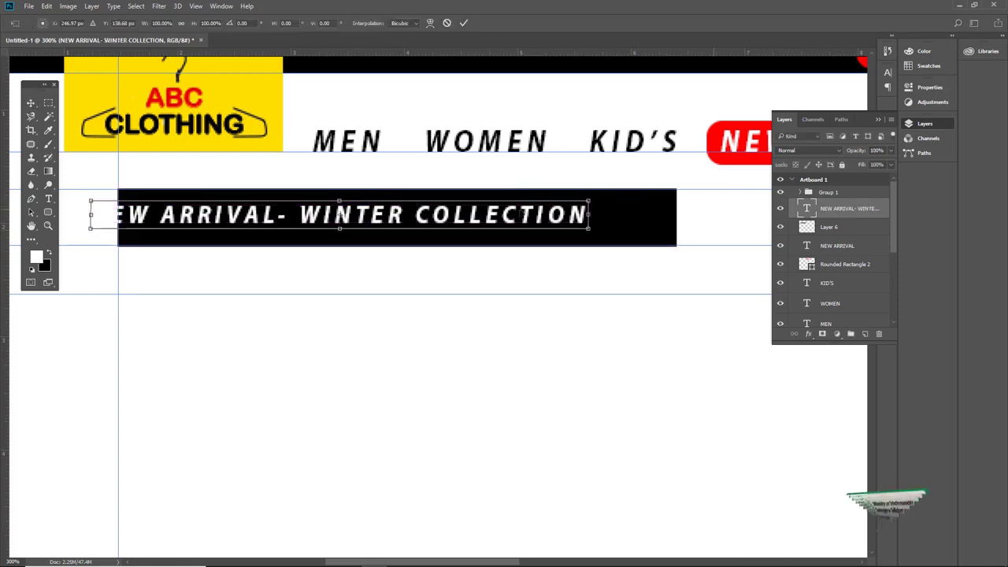
drag(526, 213, 572, 211)
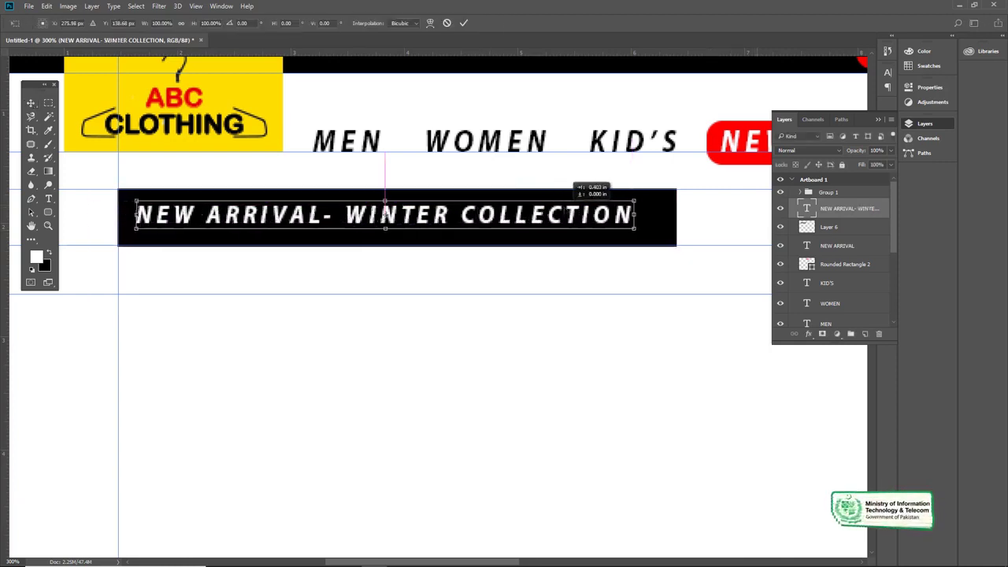
key(Return)
key(Right)
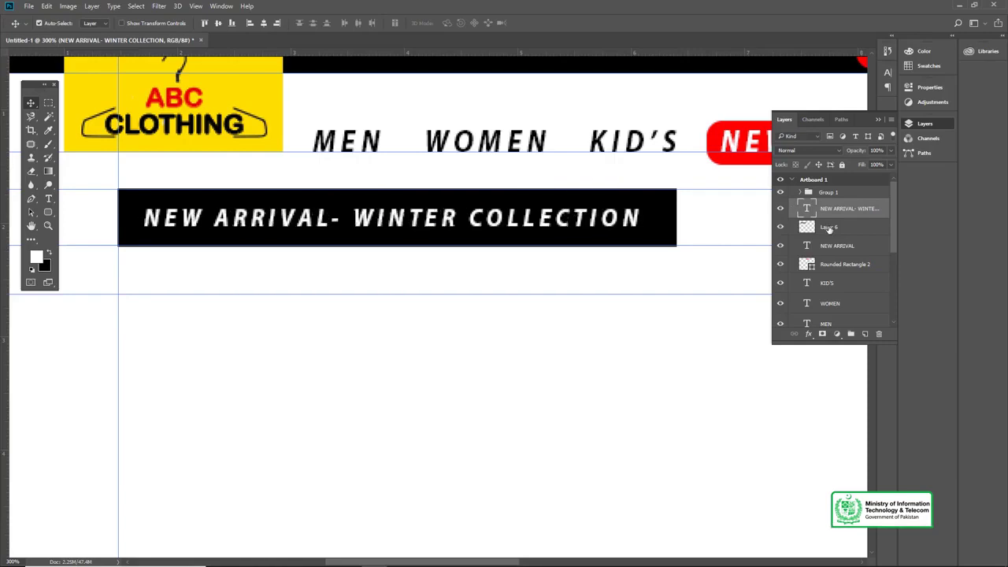
click(829, 228)
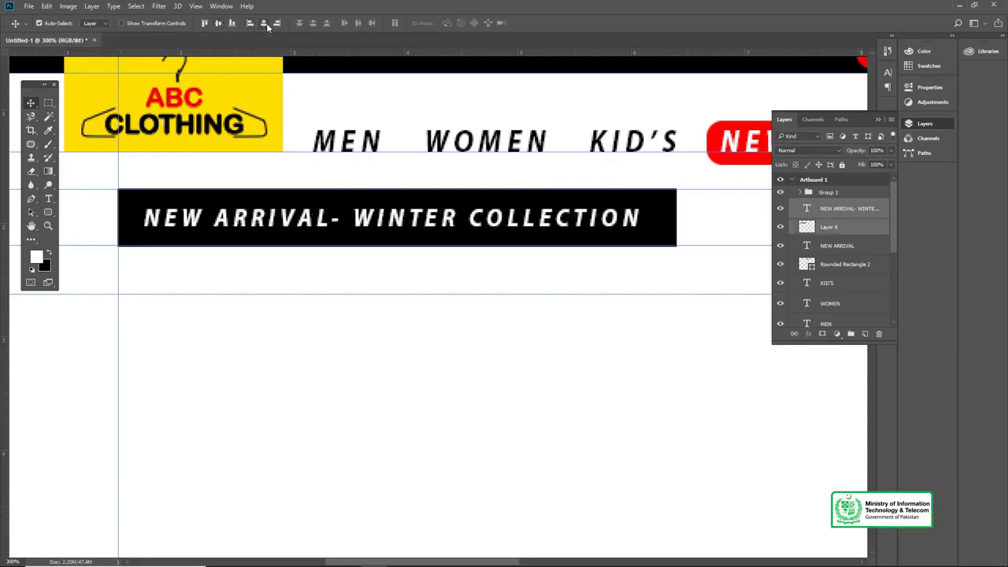
click(265, 23)
key(z)
alt+click(389, 258)
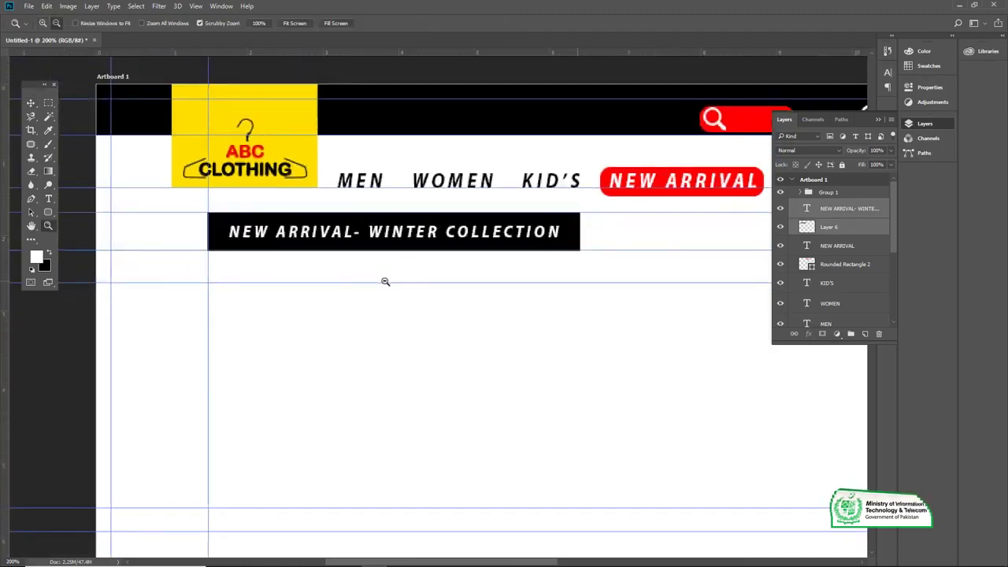
- Fit the whole artboard in the window and add a new empty layer
alt+click(385, 281)
click(473, 288)
key(v)
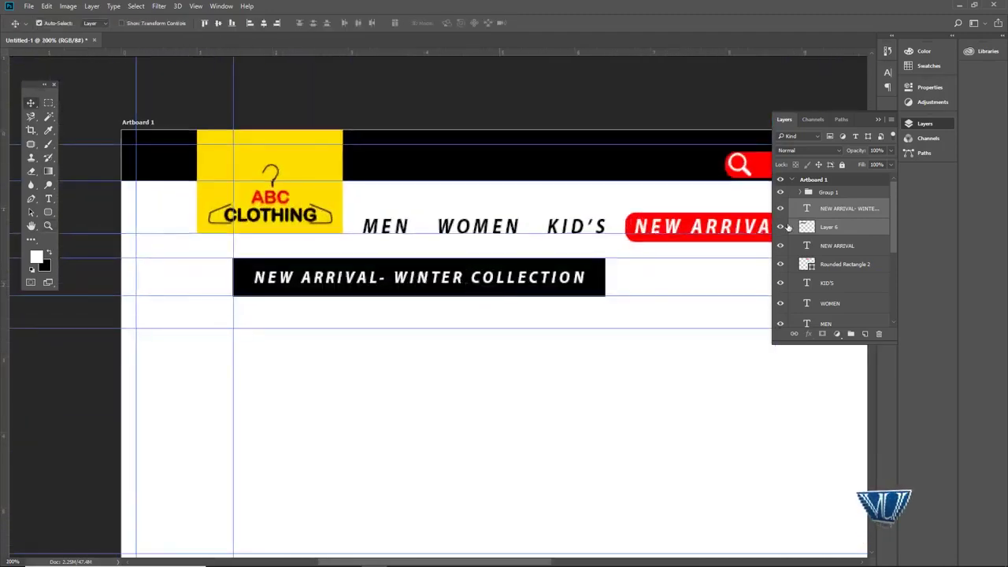
key(z)
scroll(388, 294, down, 1)
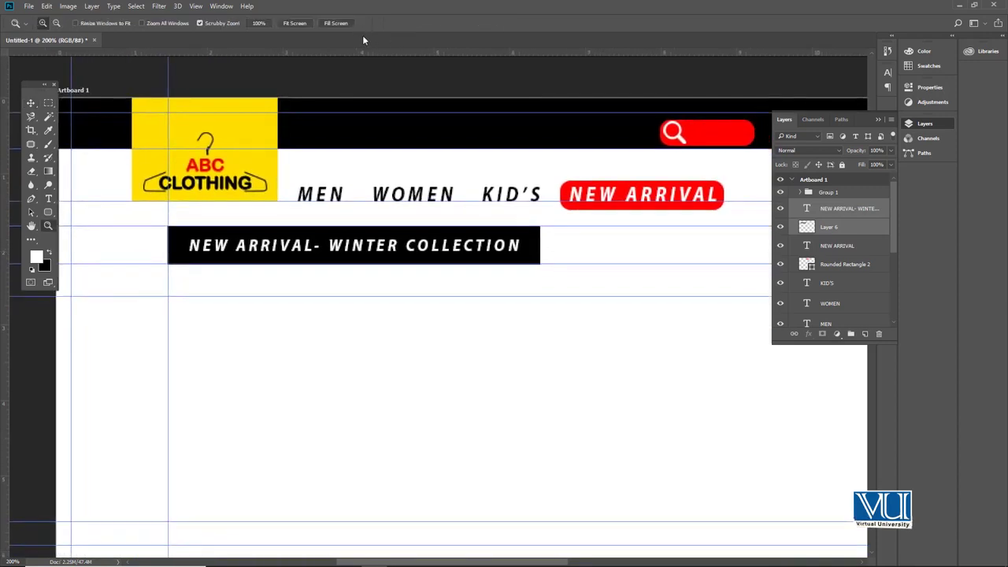
click(307, 22)
key(v)
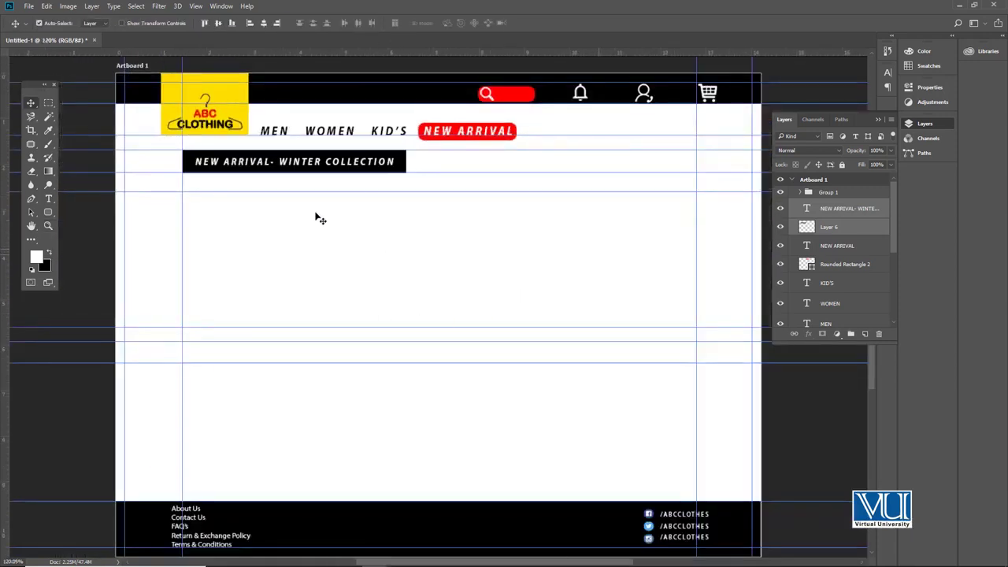
click(865, 335)
- Fill a square selection on the left below the banner with black
click(47, 103)
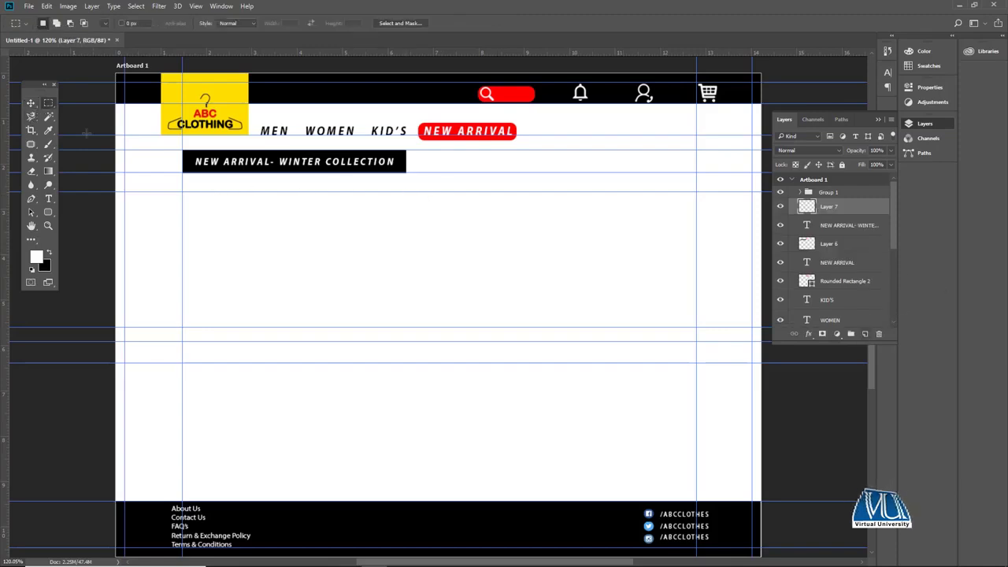
drag(182, 191, 304, 326)
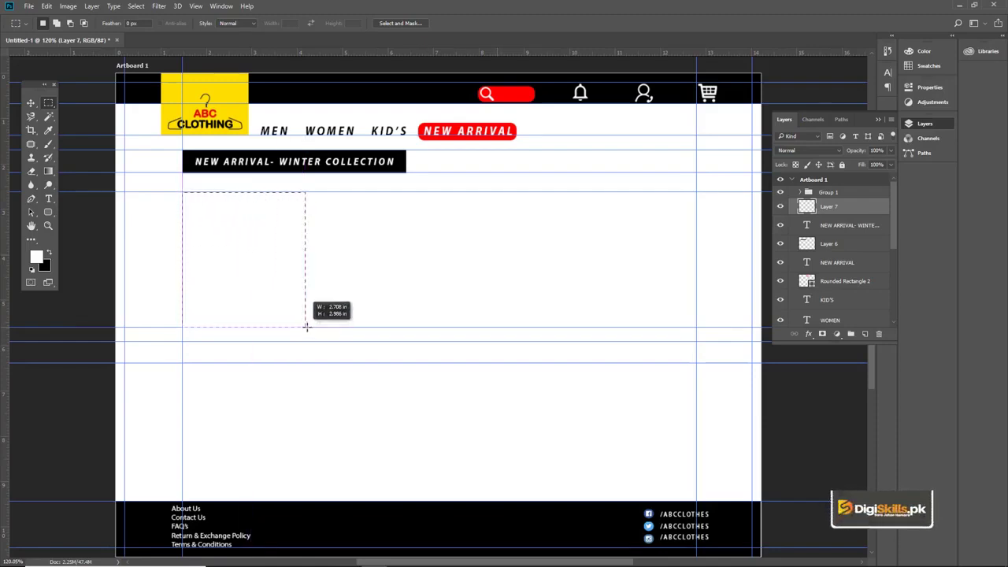
drag(307, 326, 308, 326)
key(v)
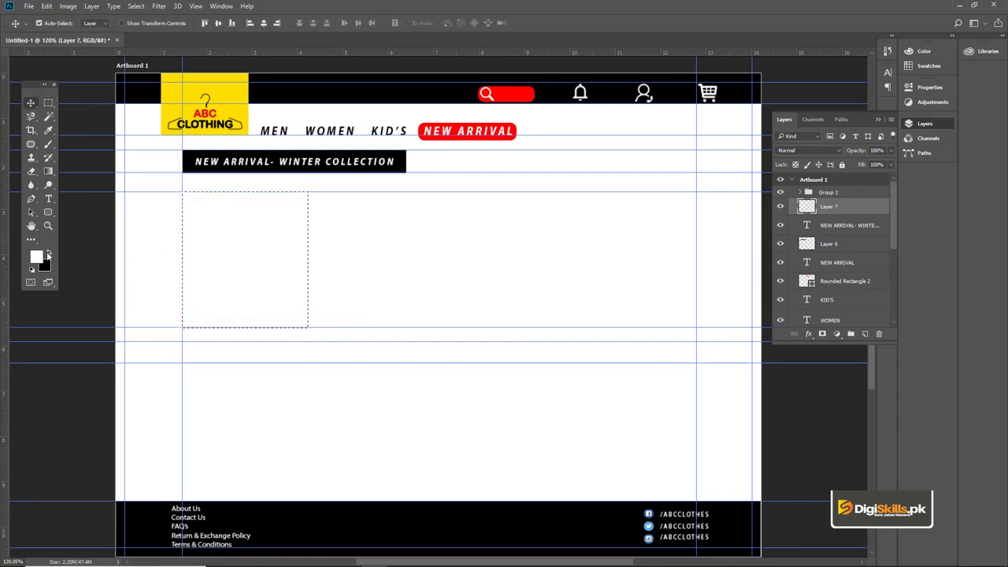
key(alt+BackSpace)
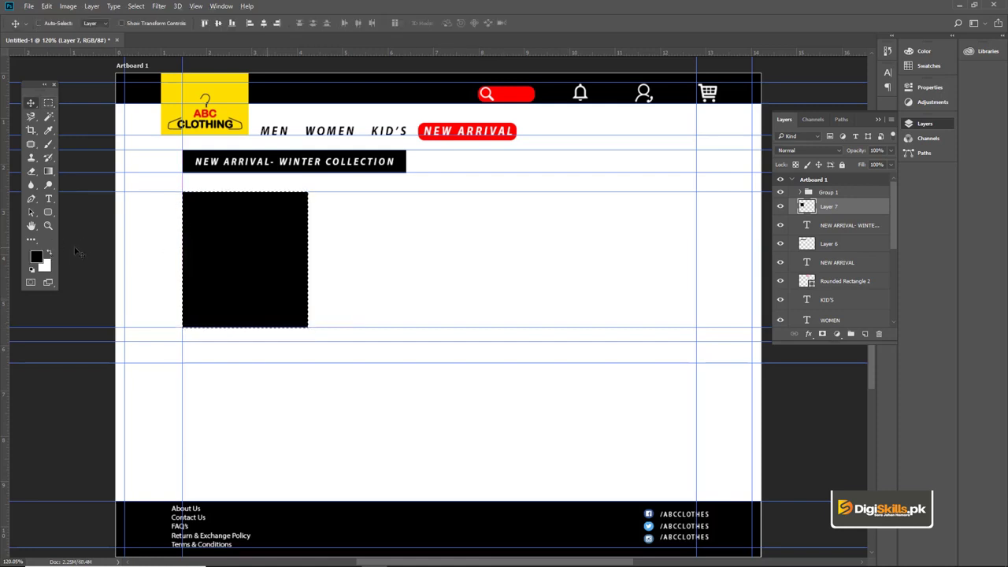
- Duplicate the black block into three rectangles and space them evenly in a row
mouse_move(284, 219)
mouse_down()
mouse_move(430, 249)
mouse_move(585, 250)
mouse_up()
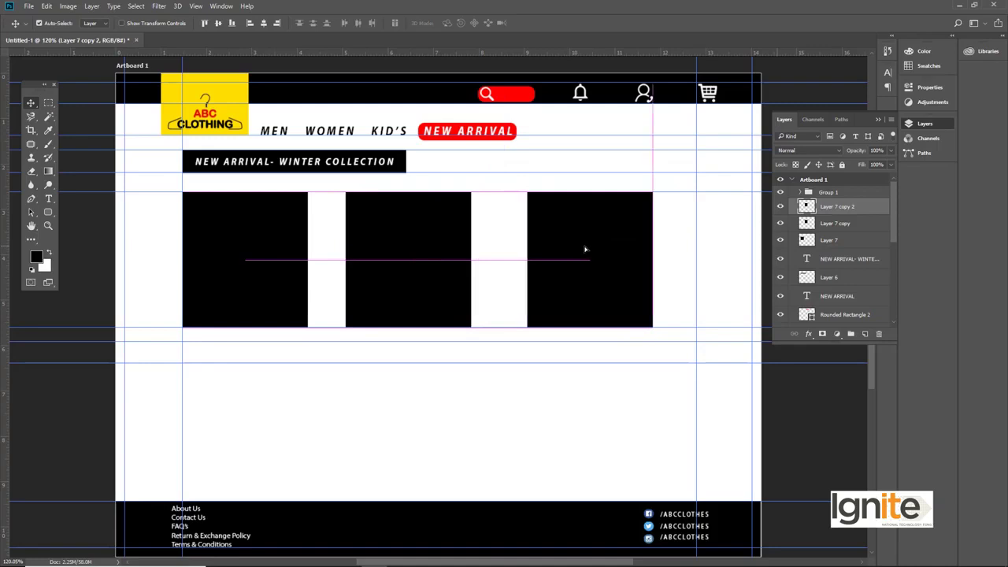
shift+click(819, 246)
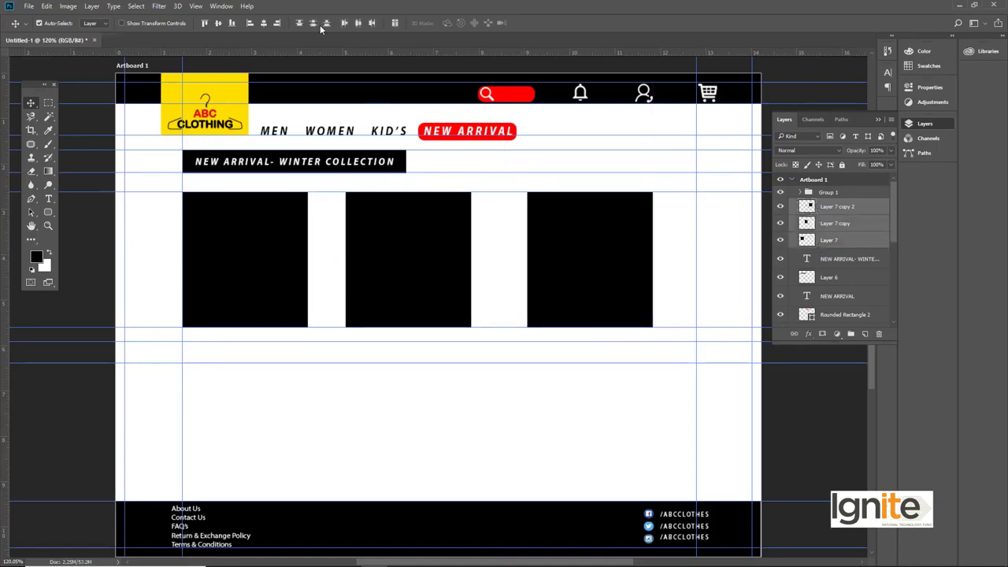
click(359, 23)
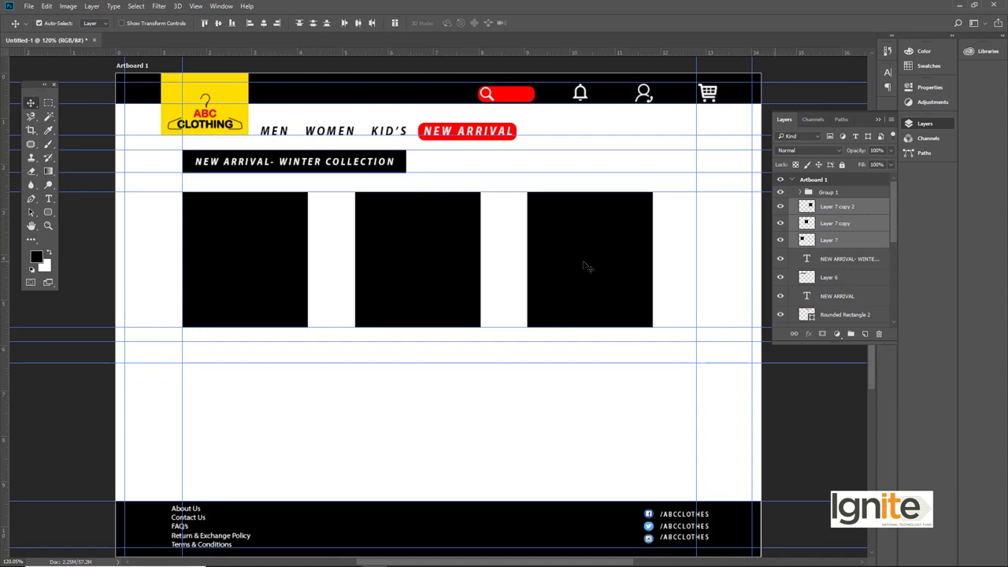
click(837, 209)
drag(591, 228, 627, 229)
drag(448, 231, 467, 233)
click(834, 206)
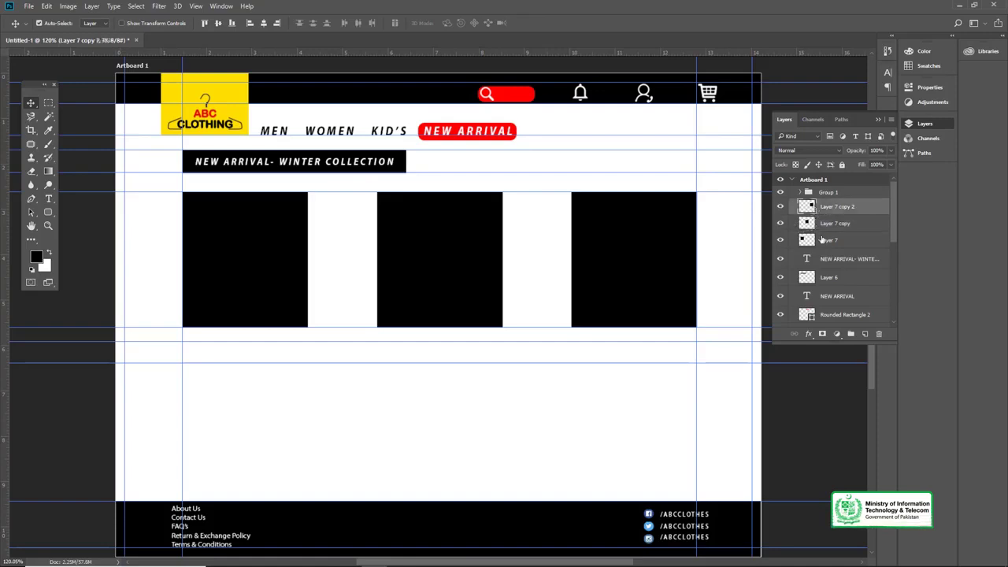
shift+click(828, 240)
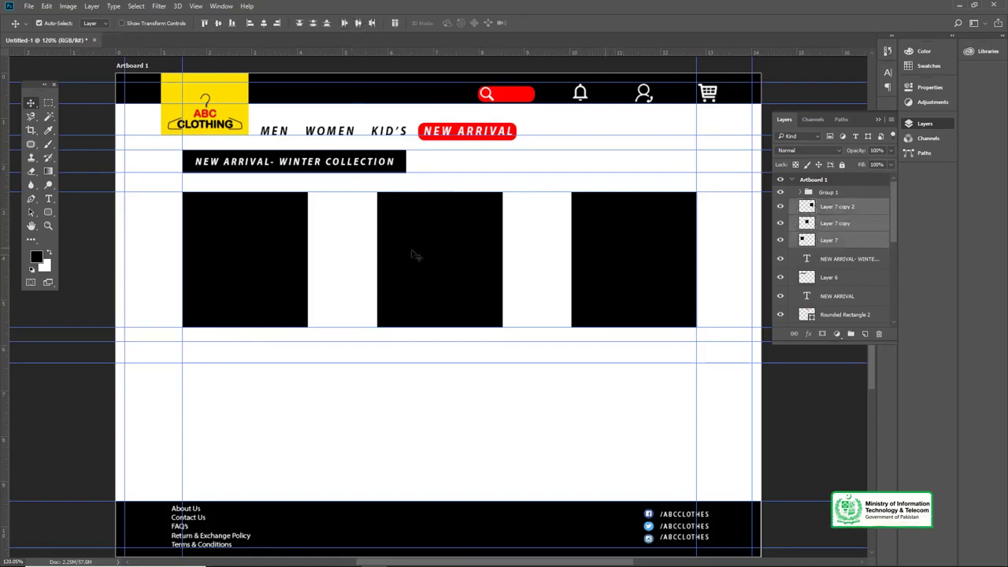
key(z)
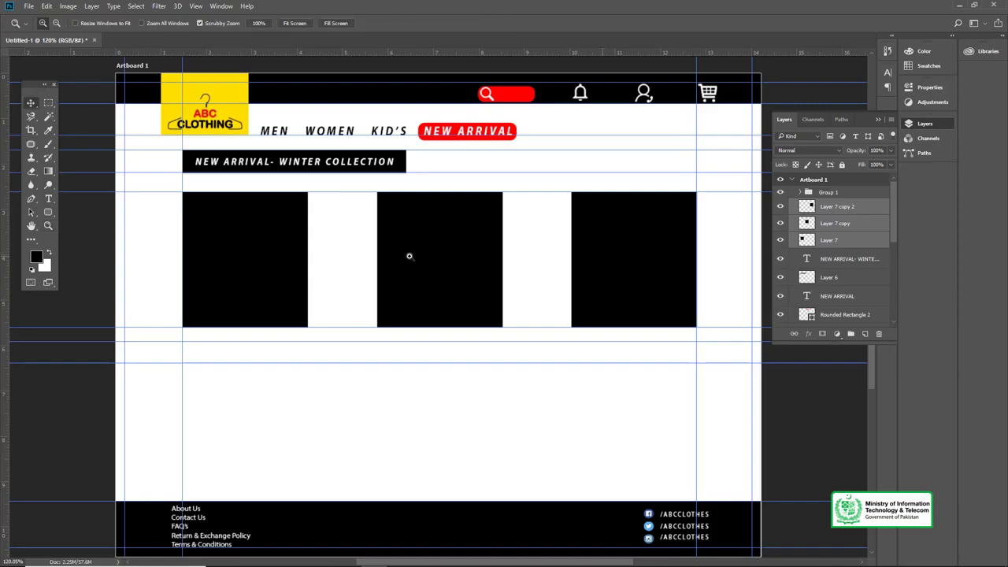
key(v)
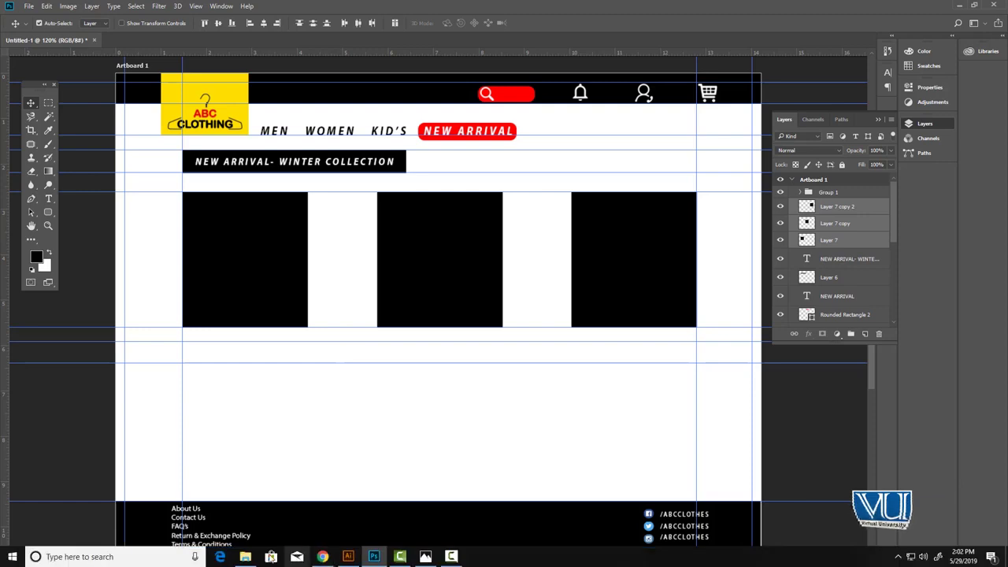
- Place photo 01 from the Pics folder, scaled down over the first black block
click(245, 557)
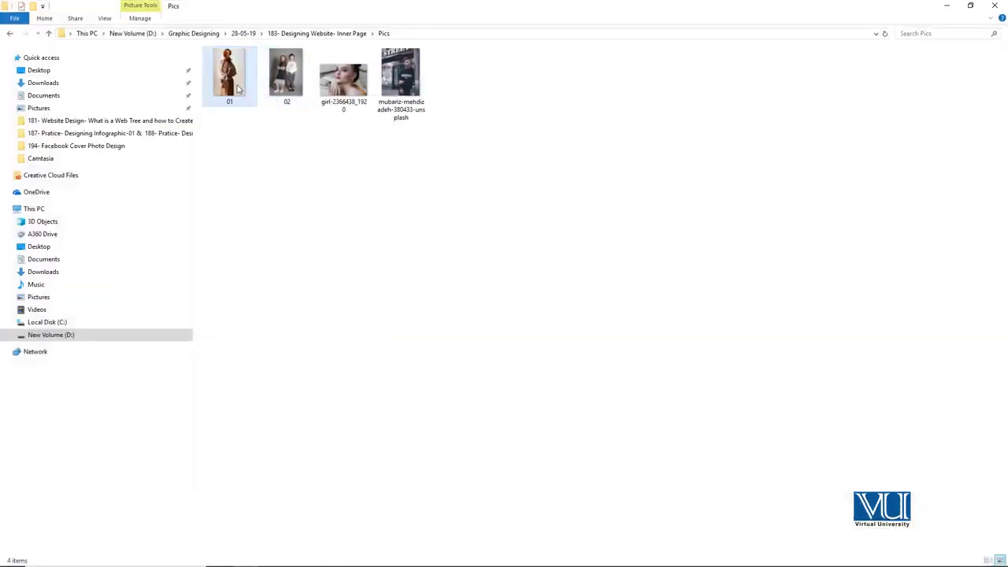
mouse_move(227, 85)
mouse_down()
mouse_move(307, 516)
mouse_move(299, 296)
mouse_move(286, 250)
mouse_up()
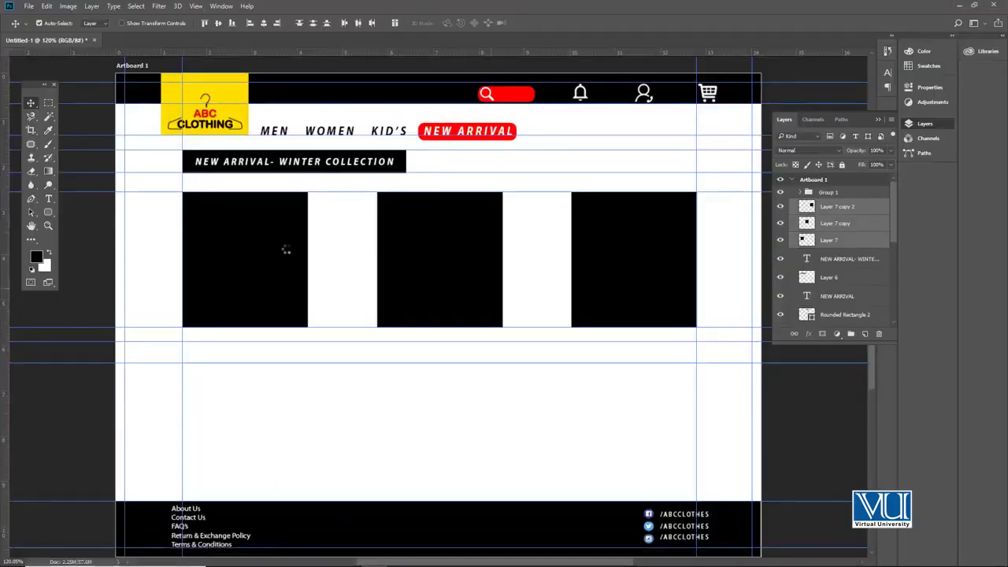
mouse_move(338, 214)
mouse_down()
mouse_move(435, 216)
mouse_move(499, 197)
mouse_up()
drag(465, 253, 241, 200)
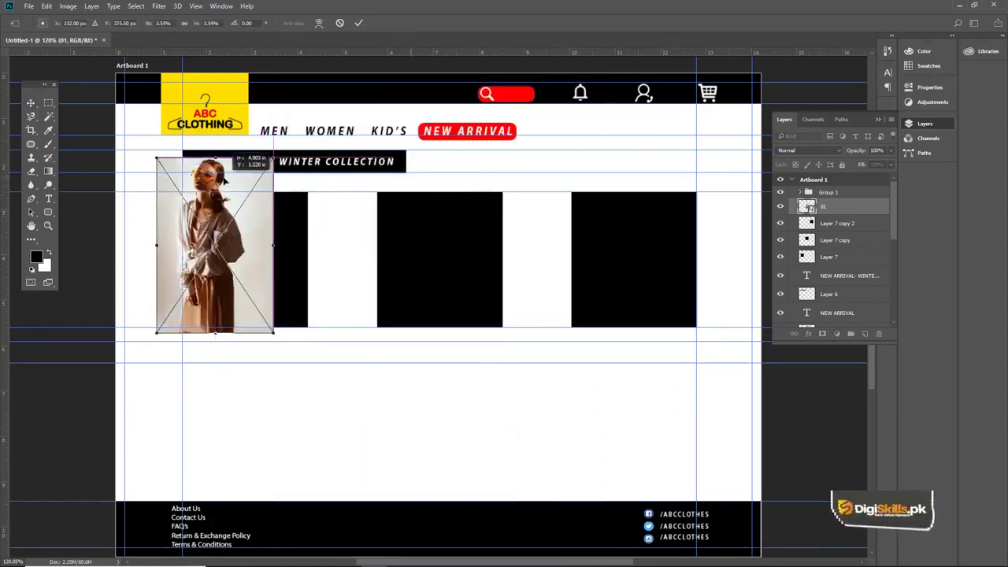
key(Return)
- Stack layer 01 above Layer 7 and resize the photo to cover that block
click(288, 234)
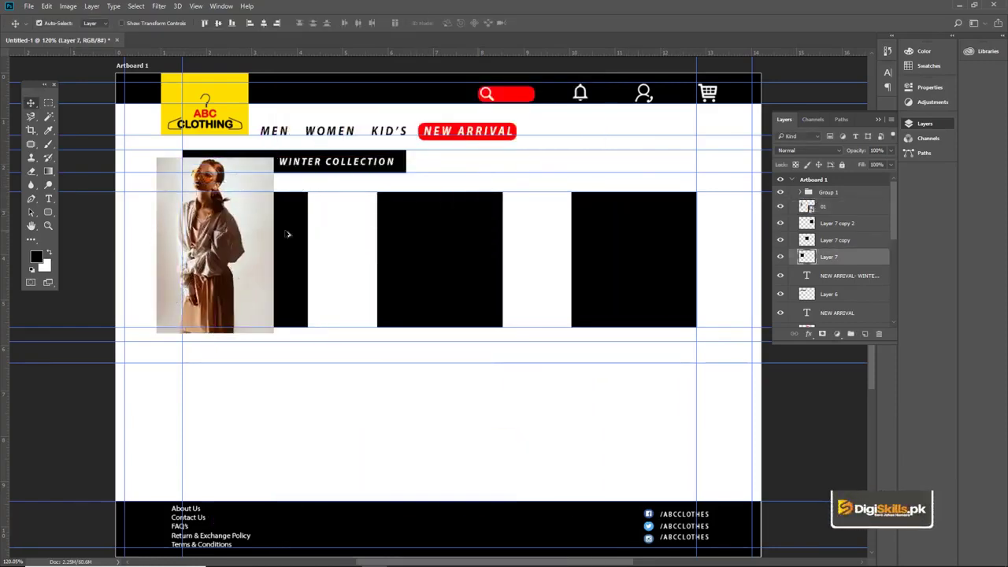
drag(836, 208, 836, 251)
drag(240, 243, 267, 275)
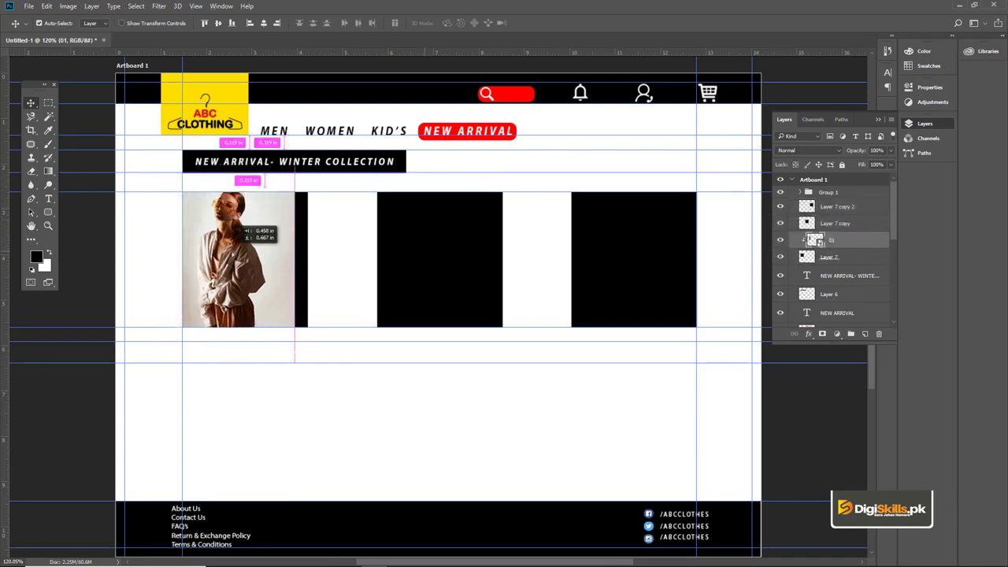
key(ctrl+t)
drag(295, 361, 309, 385)
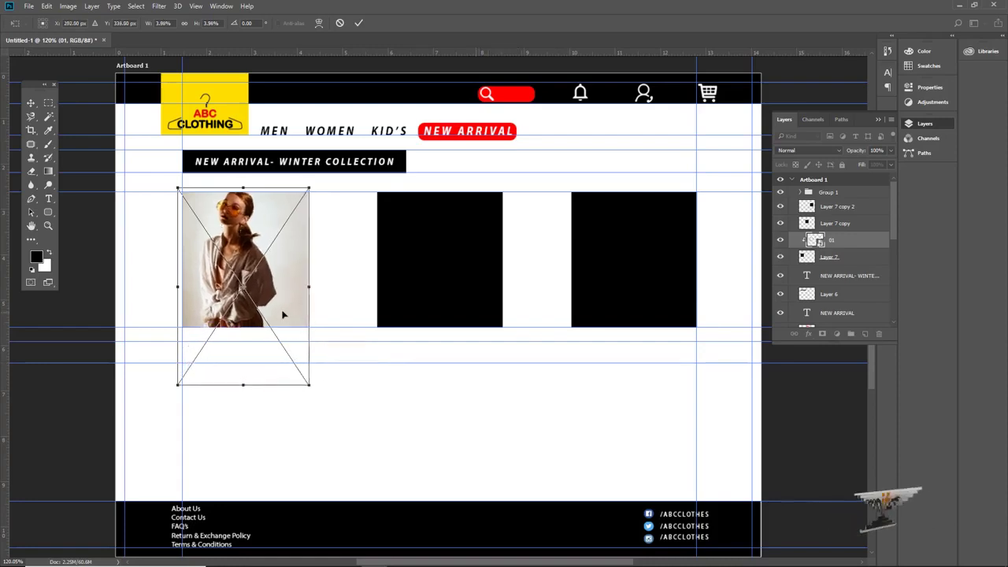
drag(268, 280, 274, 280)
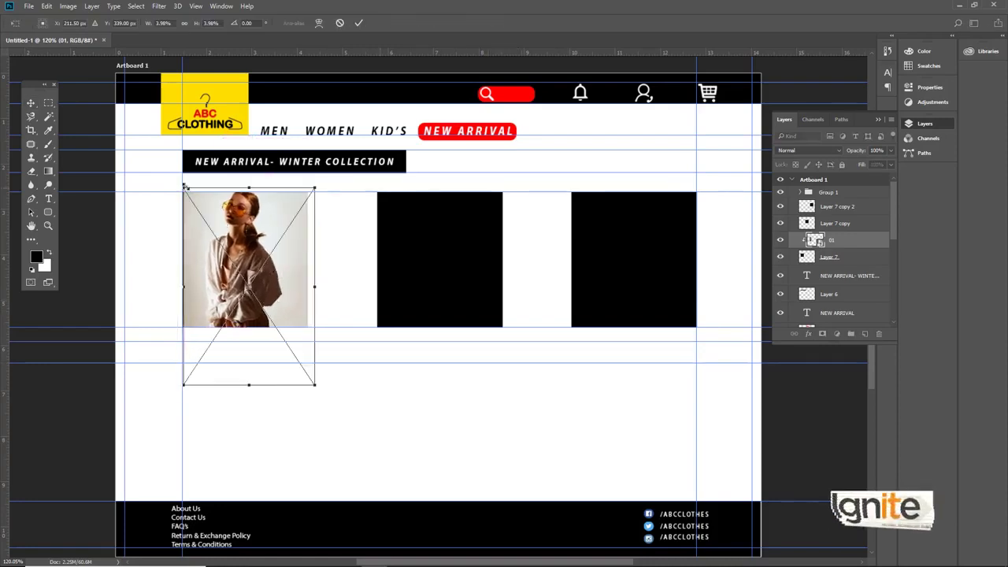
key(Return)
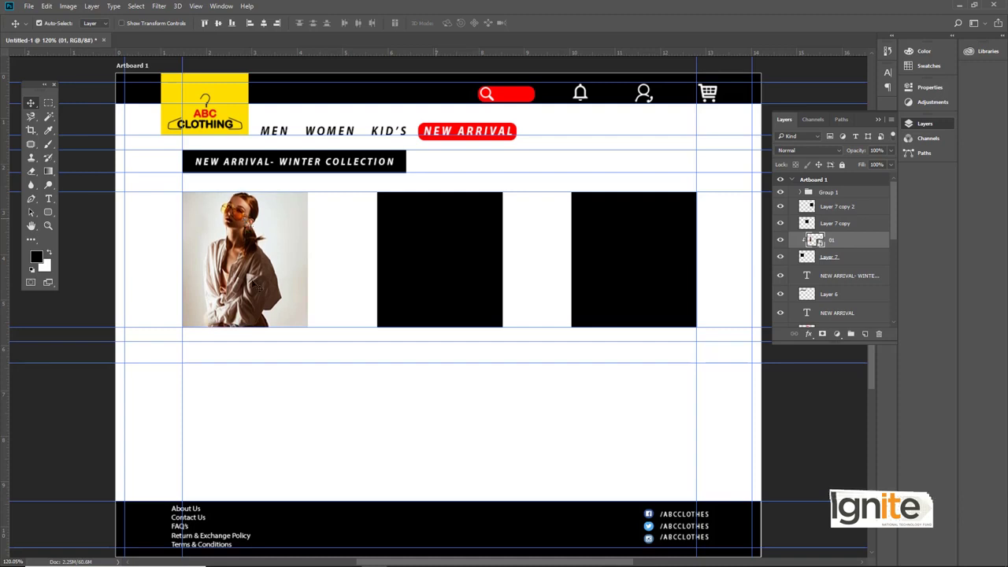
- Place photo 02 from the Pics folder, sized over the right-hand block
click(245, 557)
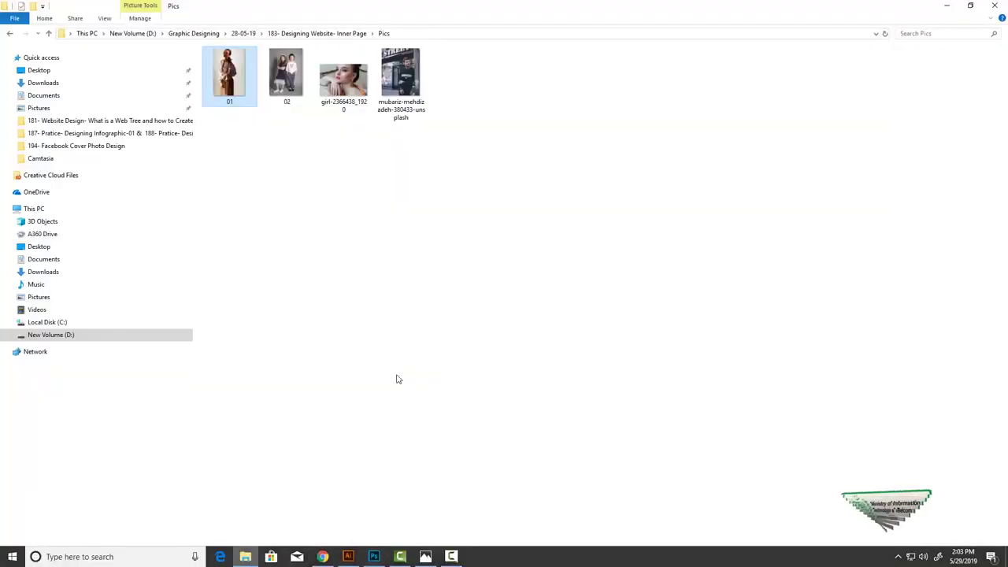
mouse_move(288, 87)
mouse_down()
mouse_move(318, 548)
mouse_move(982, 126)
mouse_move(378, 561)
mouse_up()
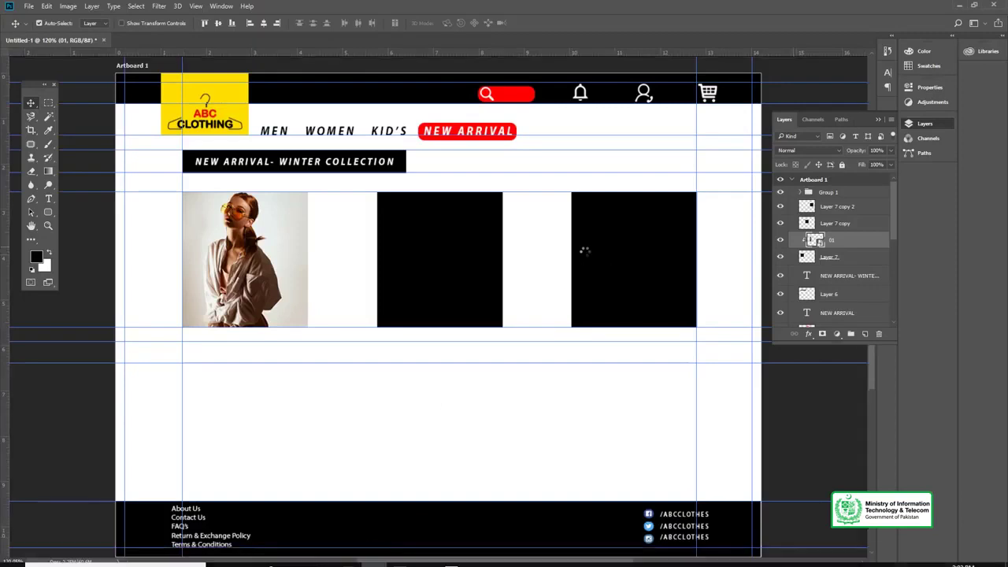
drag(378, 561, 580, 247)
mouse_move(613, 93)
mouse_down()
mouse_move(487, 254)
mouse_move(642, 222)
mouse_up()
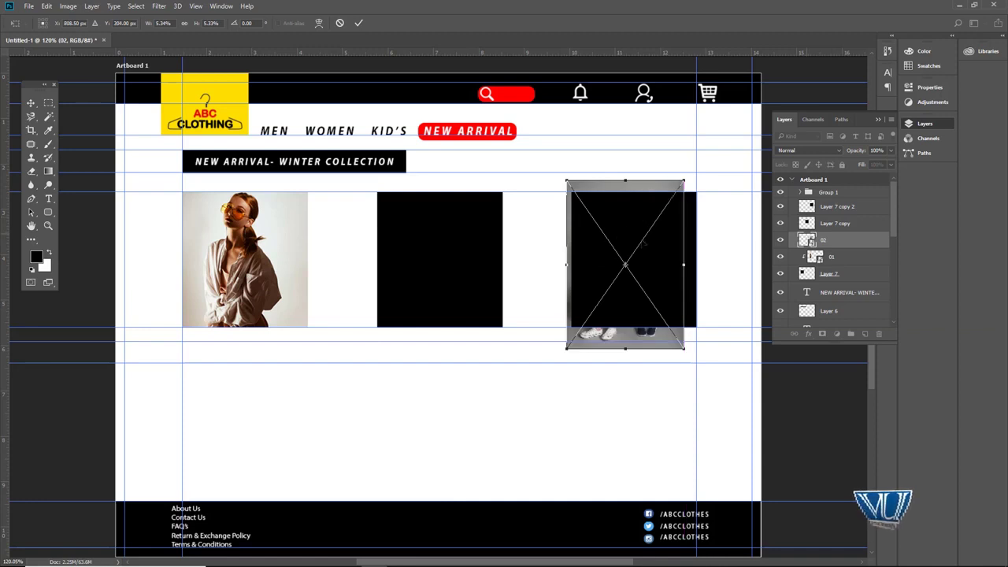
drag(684, 345, 697, 367)
key(Return)
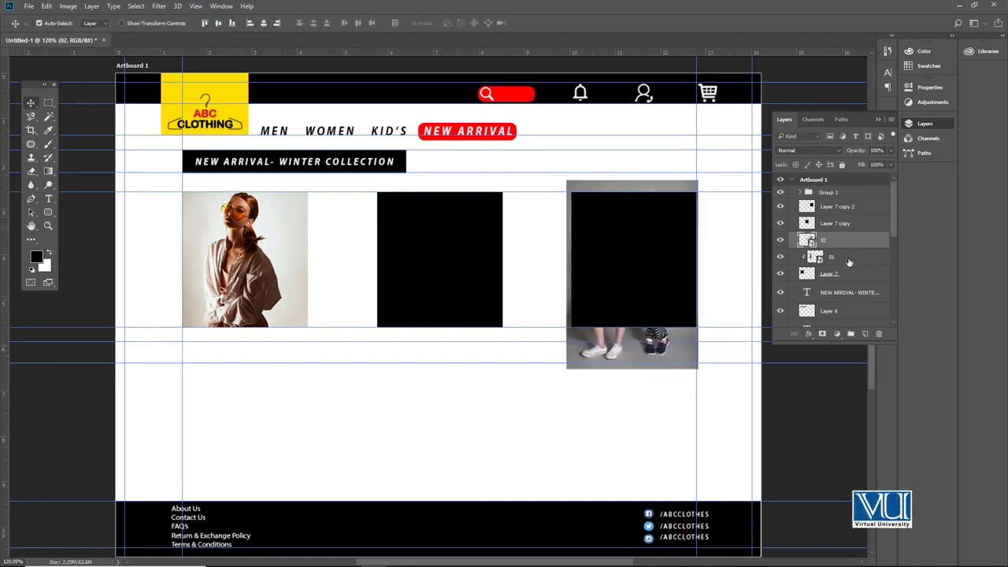
- Move layer 02 above Layer 7 copy 2 and clip it to that rectangle
click(661, 304)
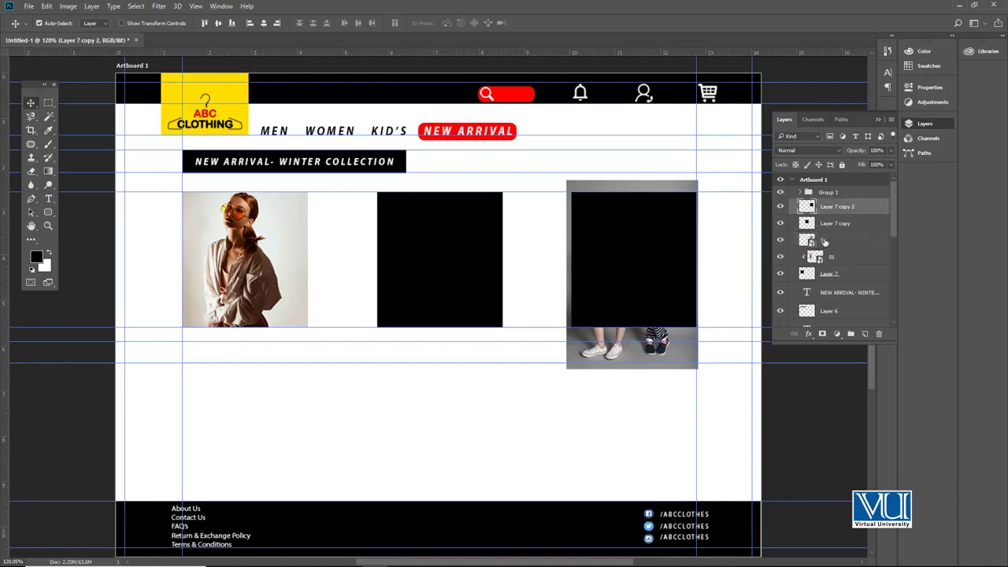
drag(824, 242, 838, 202)
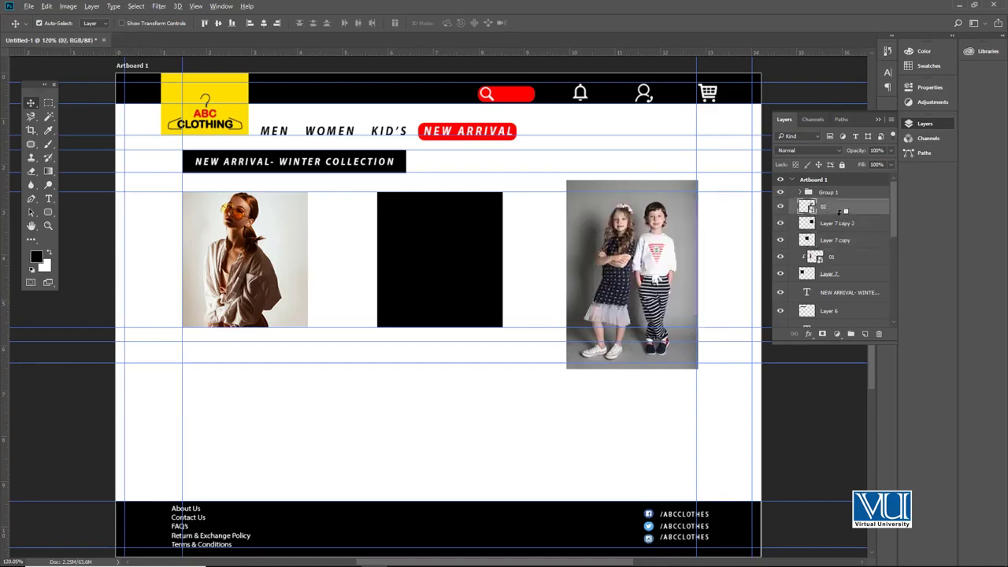
alt+click(841, 213)
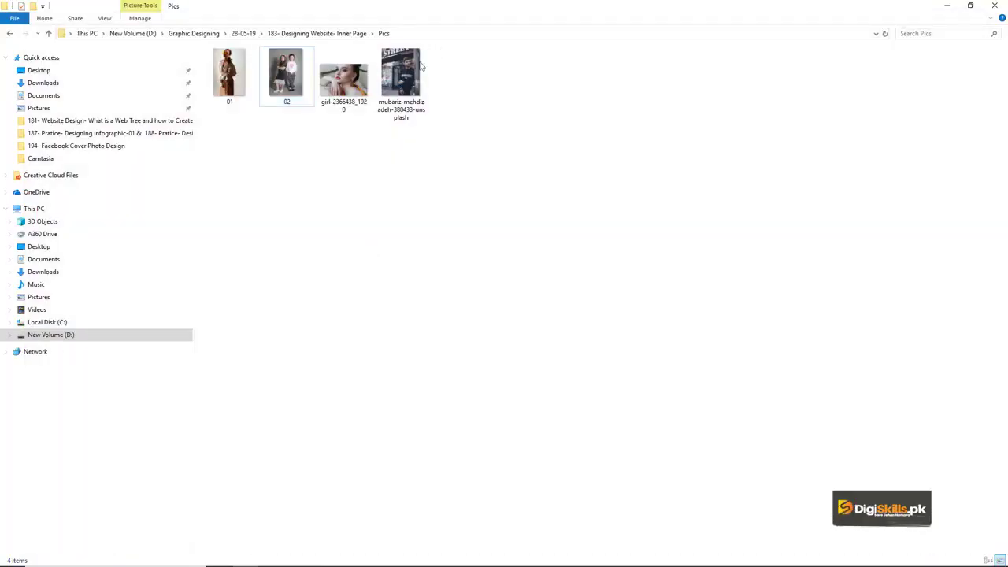
- Place the street photo of the man into the mockup at reduced size
drag(401, 78, 387, 560)
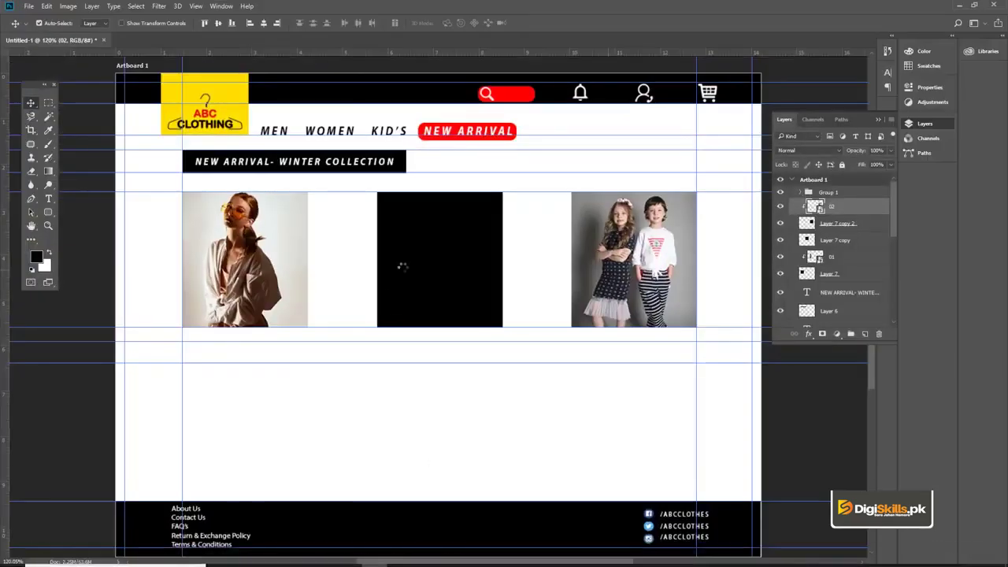
drag(388, 561, 437, 231)
key(Return)
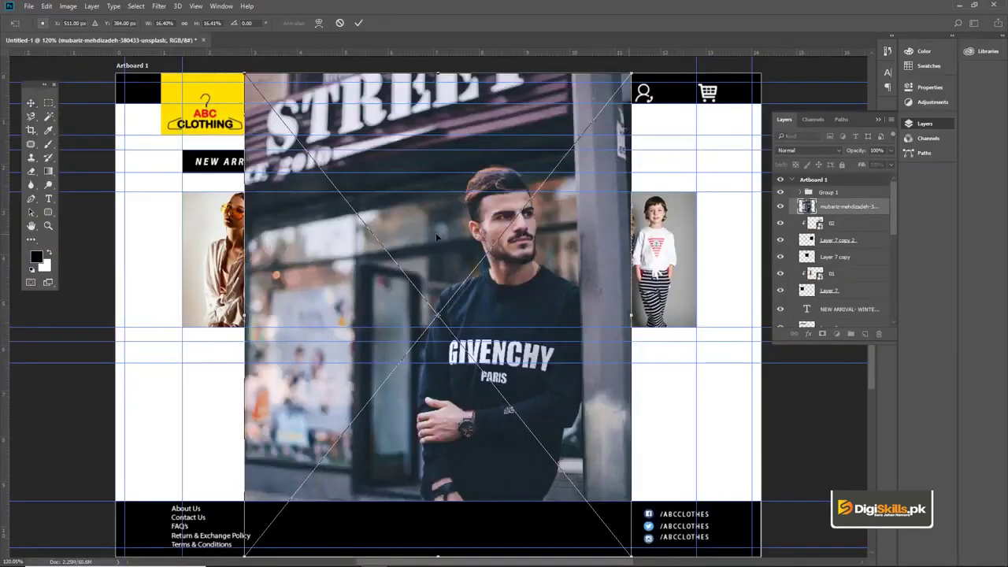
key(ctrl+minus)
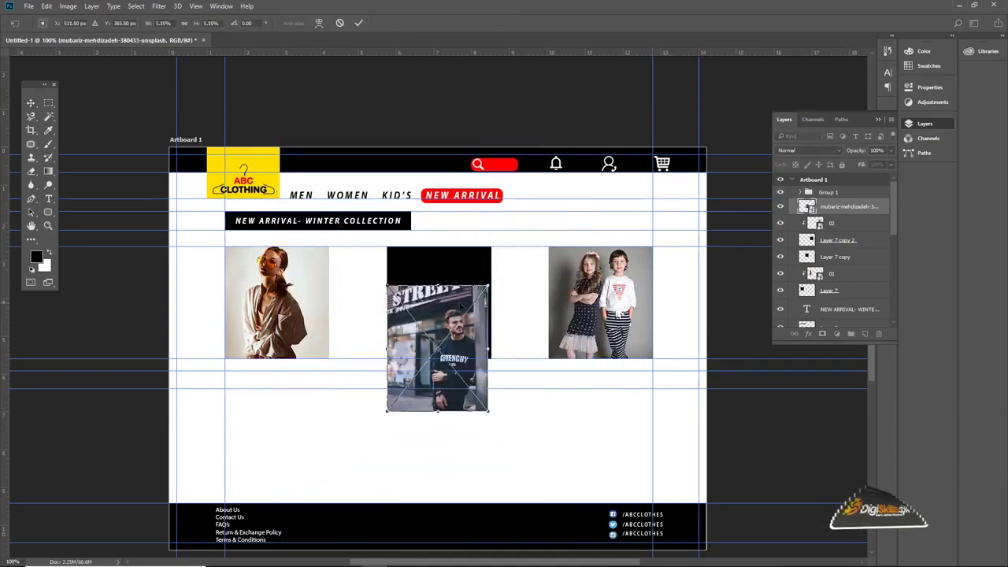
key(Return)
key(ctrl+plus)
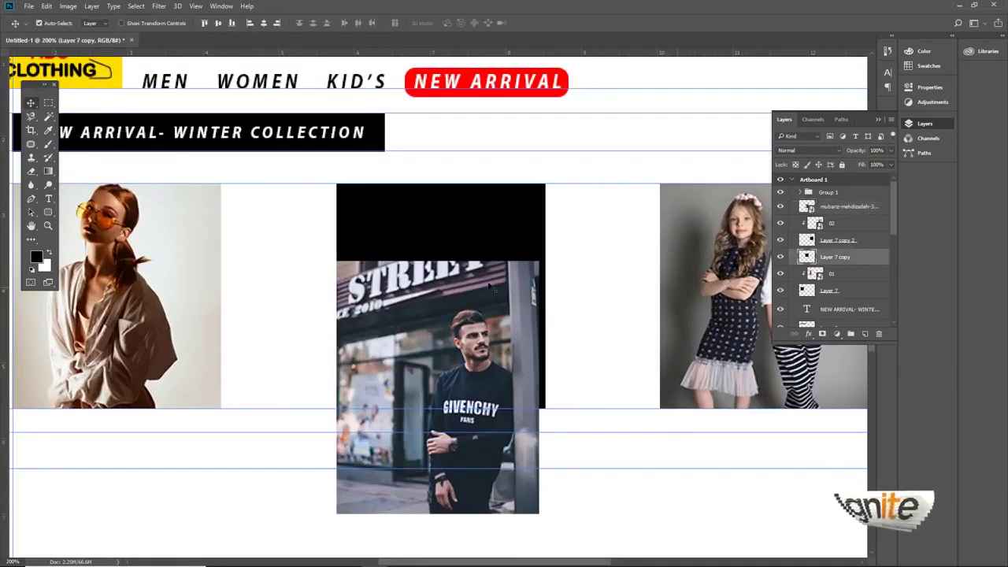
- Clip the street photo to the centre frame and enlarge it to fill the frame
drag(830, 211, 845, 244)
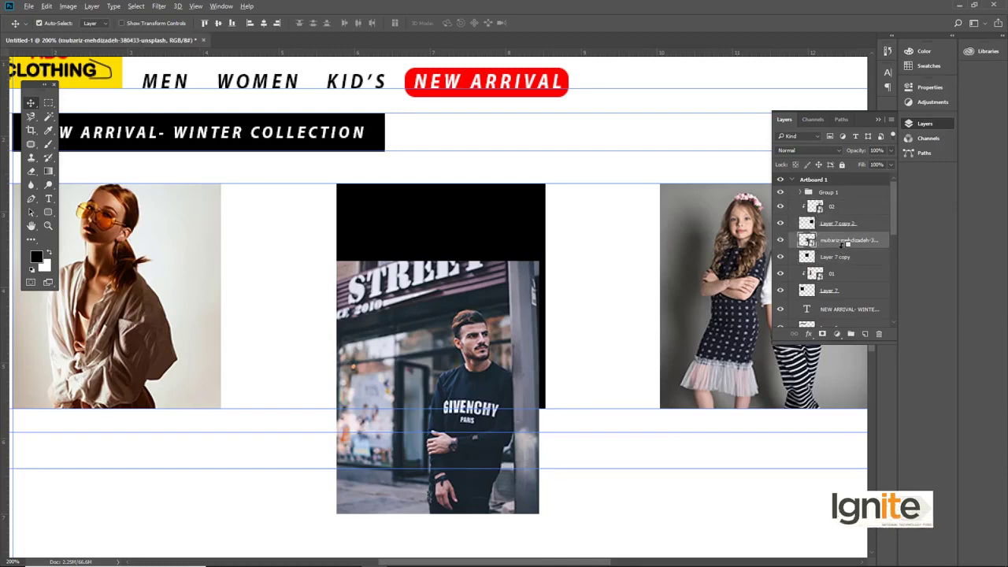
alt+click(846, 247)
drag(372, 301, 388, 214)
key(ctrl+t)
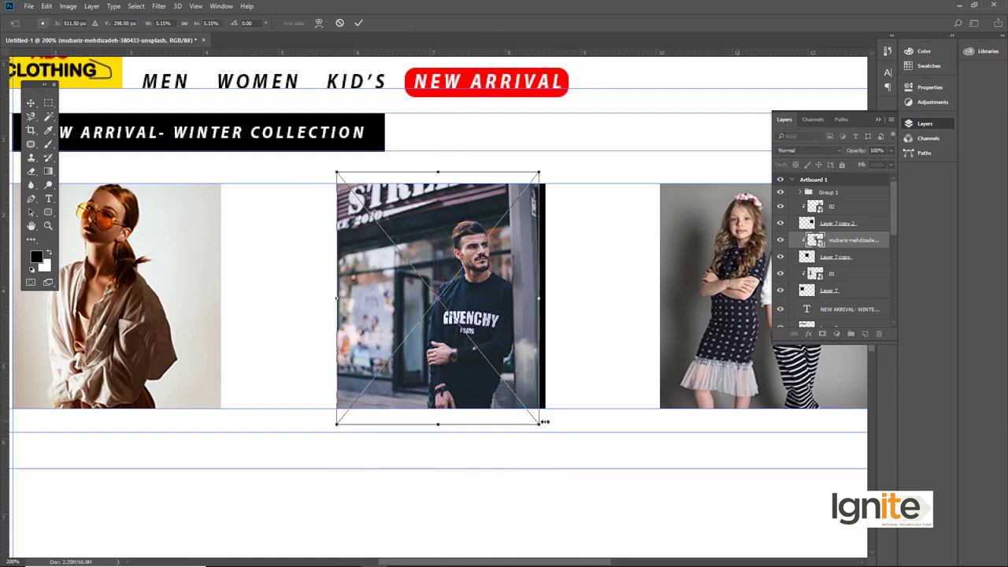
drag(540, 424, 556, 418)
key(Return)
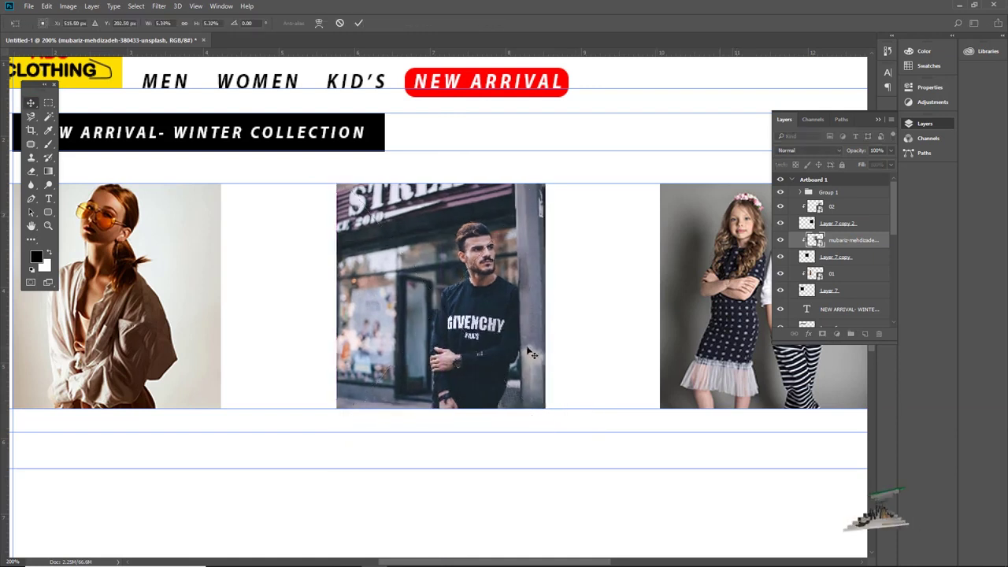
key(shift+Up)
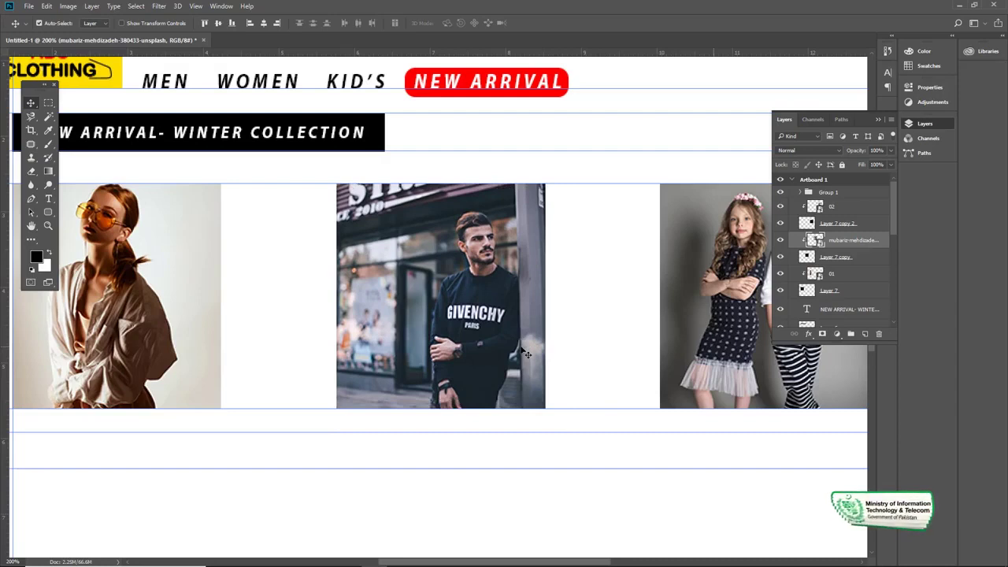
key(ctrl+minus)
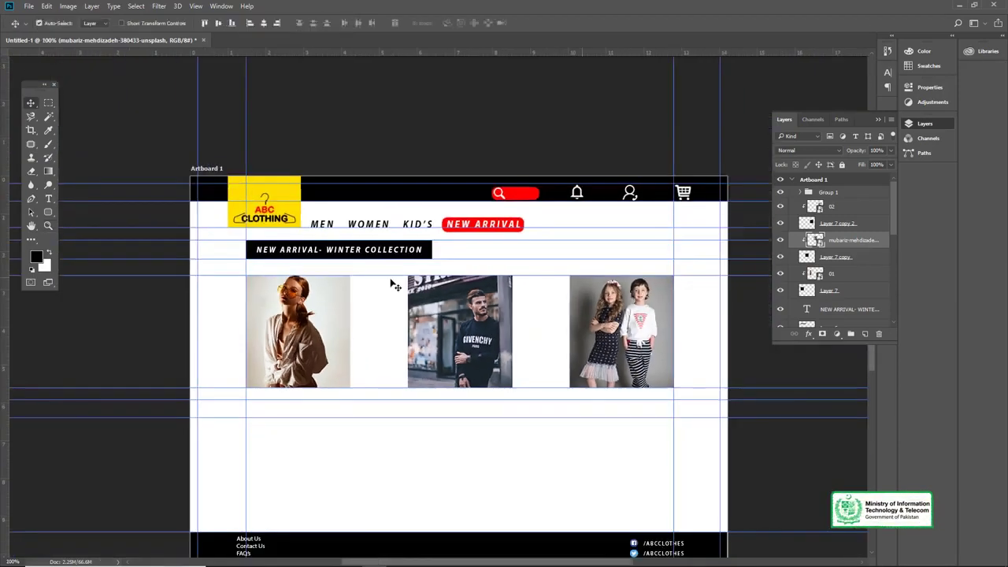
- Zoom in below the woman's photo and add a new layer moved up the stack
drag(394, 286, 402, 247)
key(z)
click(477, 311)
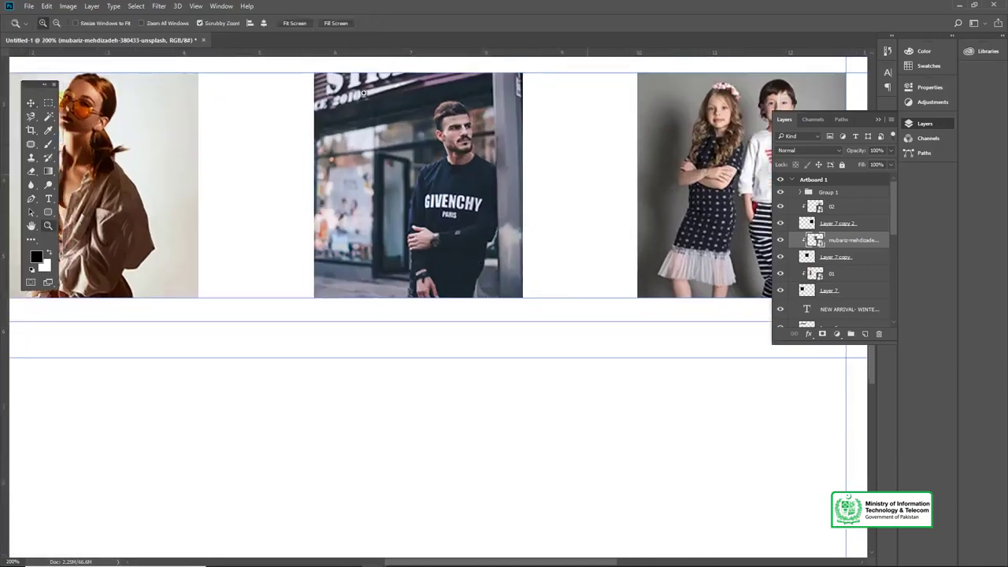
click(295, 23)
key(v)
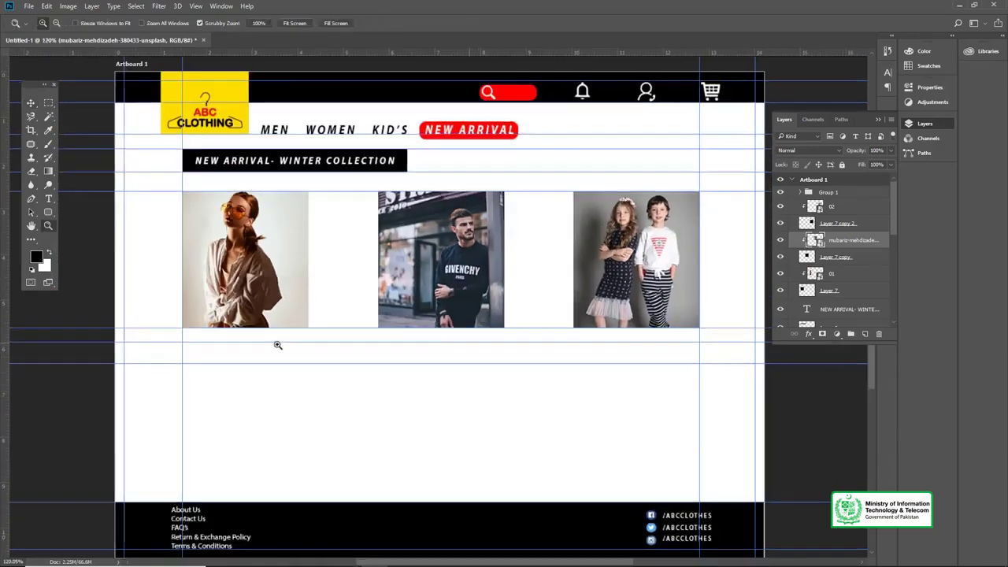
click(277, 345)
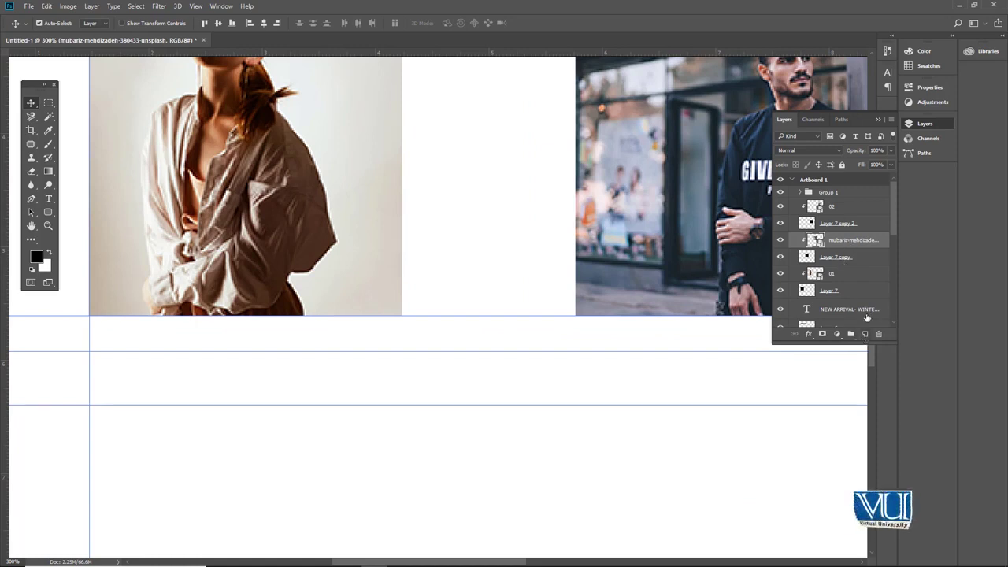
click(866, 335)
mouse_move(844, 226)
mouse_down()
mouse_move(851, 190)
mouse_move(851, 201)
mouse_up()
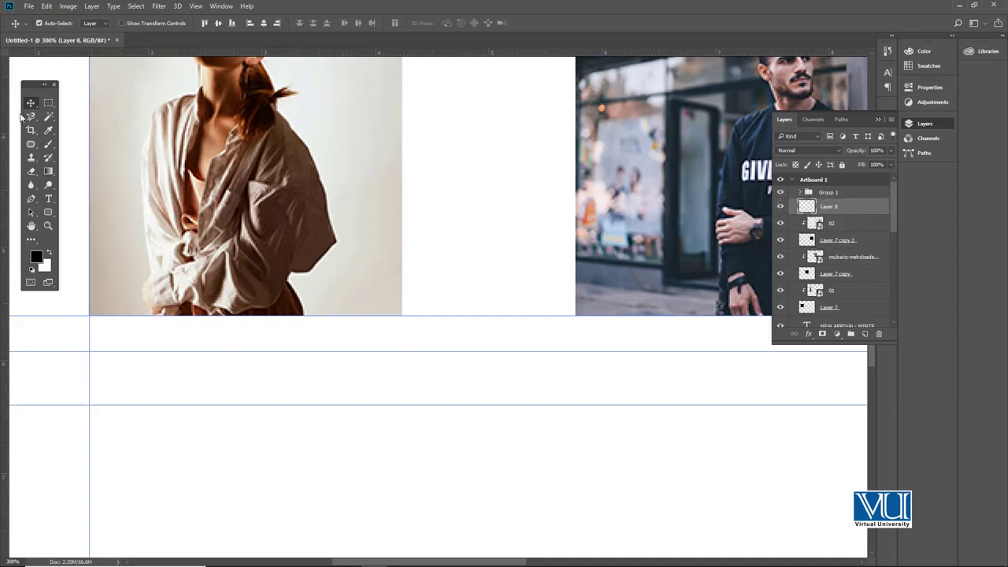
- Draw a red rounded rectangle, 99 × 25 px with 10 px corners, below the woman's photo
click(48, 214)
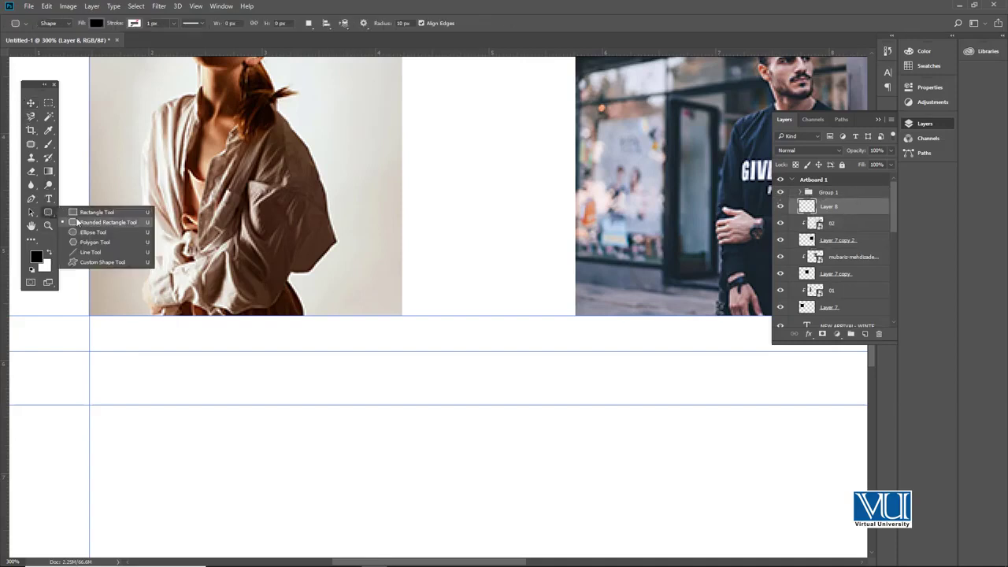
click(79, 224)
mouse_move(174, 366)
mouse_down()
mouse_move(329, 406)
mouse_move(293, 370)
mouse_up()
key(z)
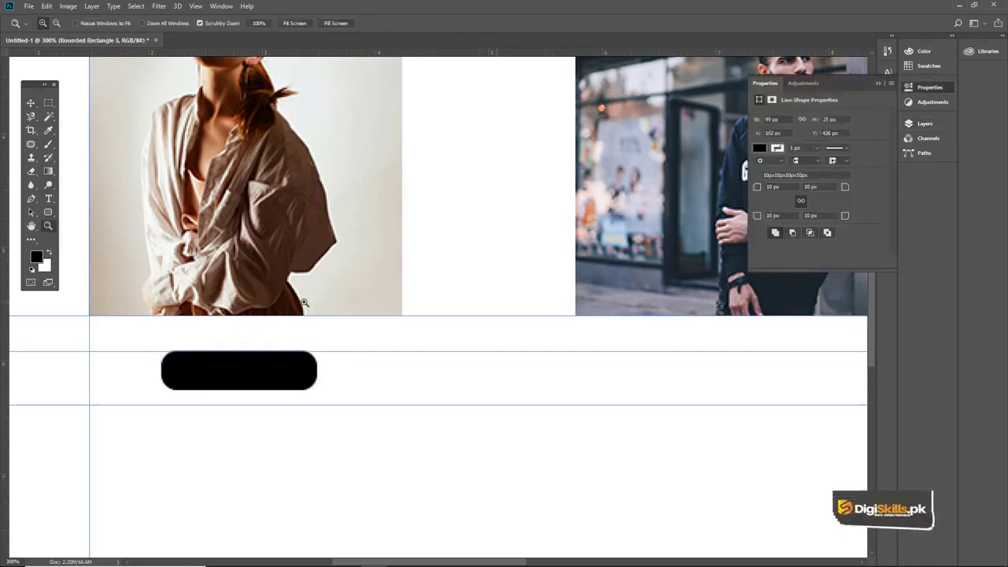
alt+click(304, 303)
key(v)
click(760, 148)
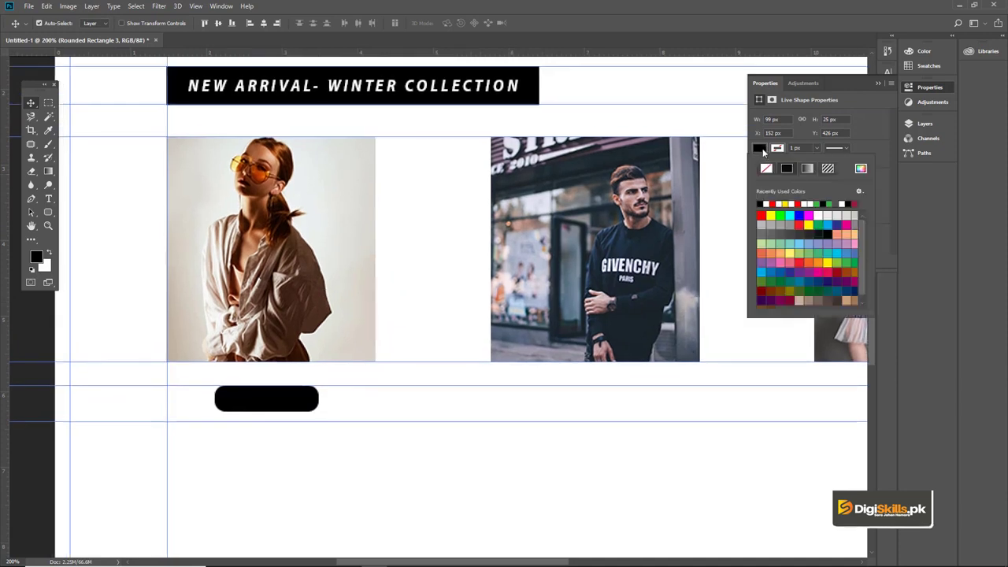
click(760, 214)
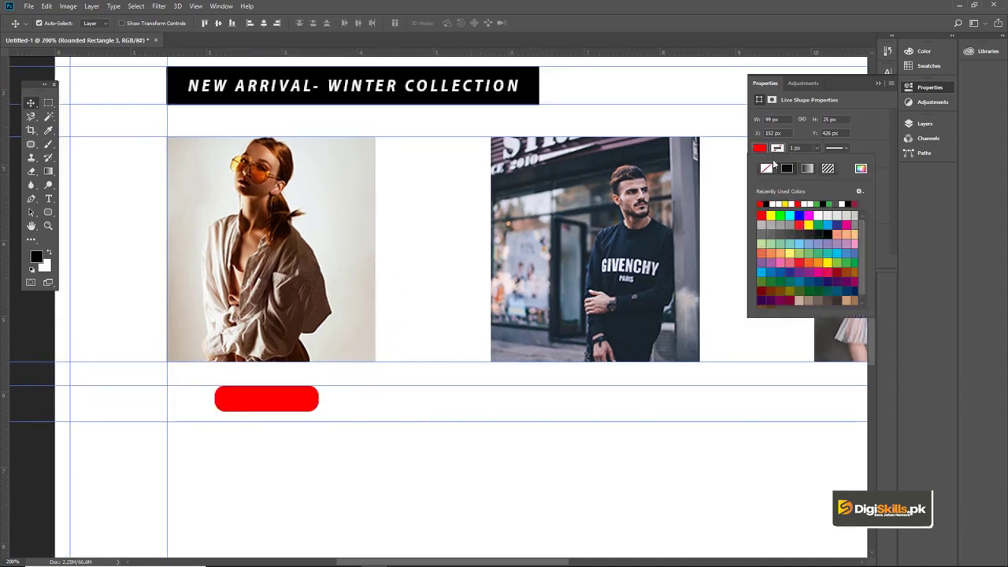
click(858, 125)
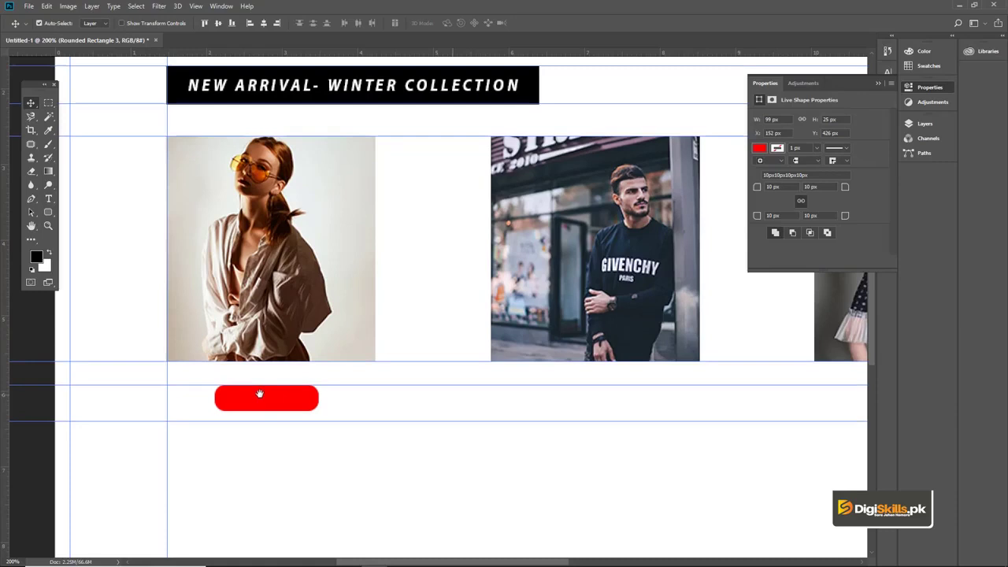
- Review the layers, toggling layer 02's visibility and reselecting layer 01
click(922, 87)
key(F7)
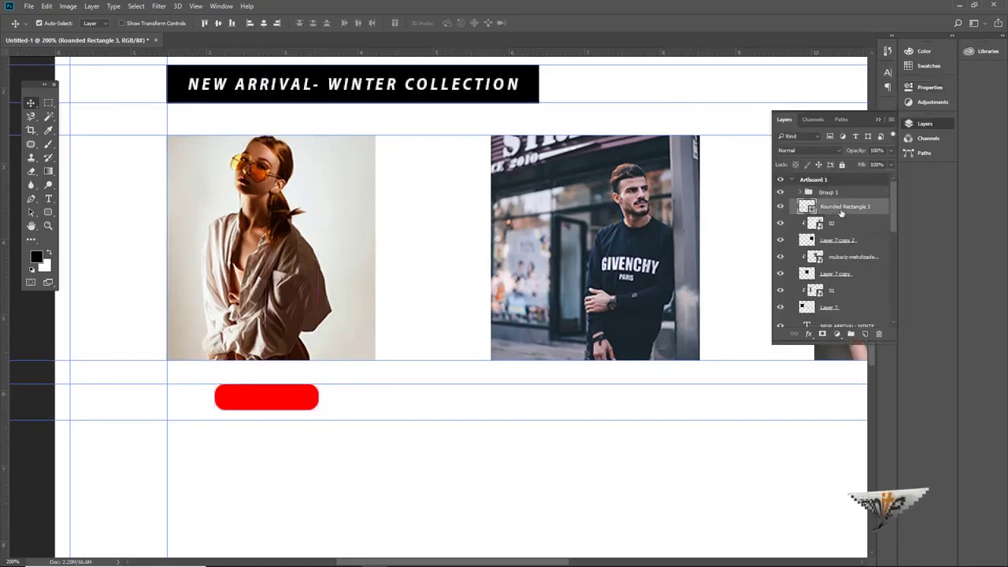
click(781, 224)
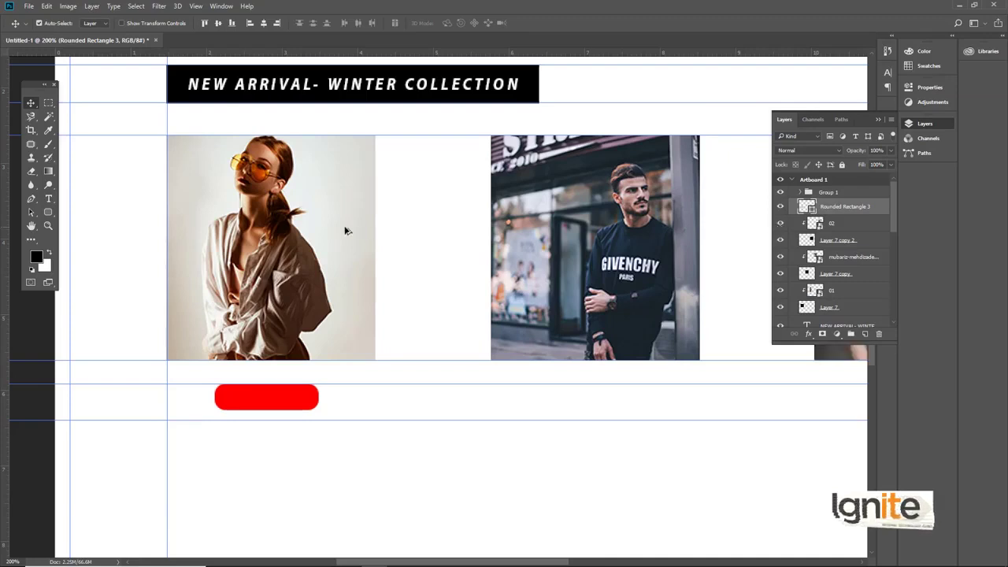
click(344, 228)
ctrl+click(833, 207)
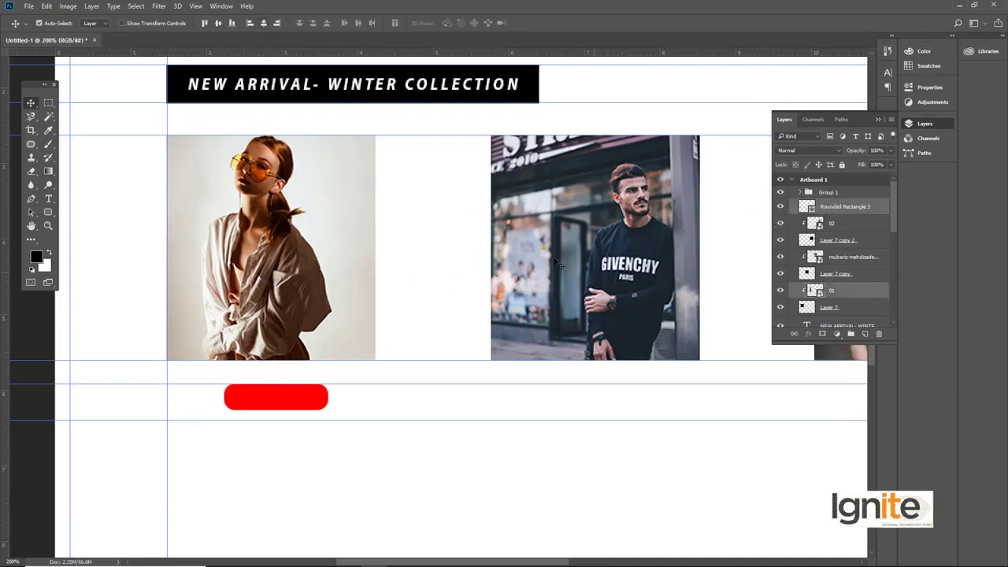
click(829, 295)
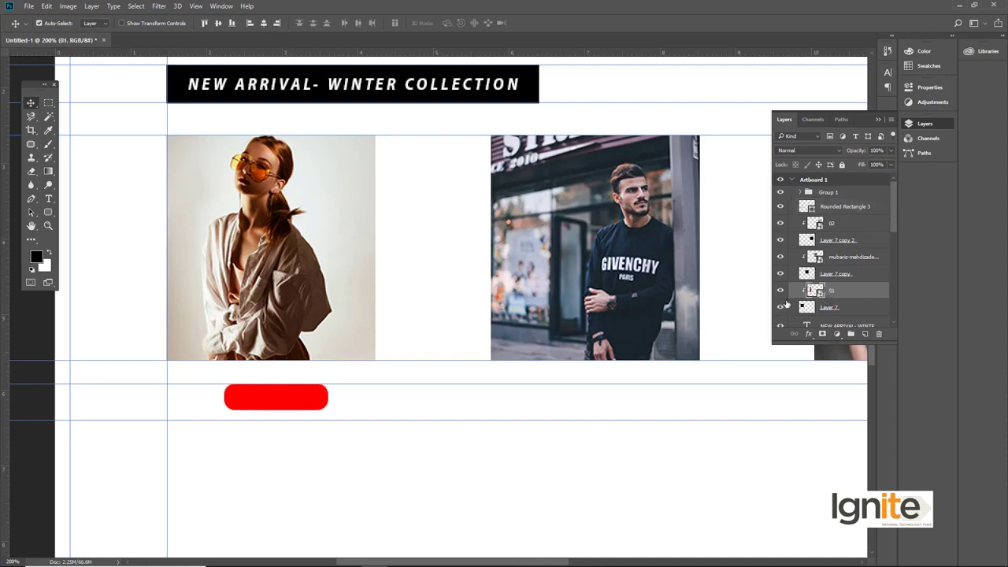
- Duplicate the red rounded button and place a copy under the street photo
click(827, 206)
key(ctrl+j)
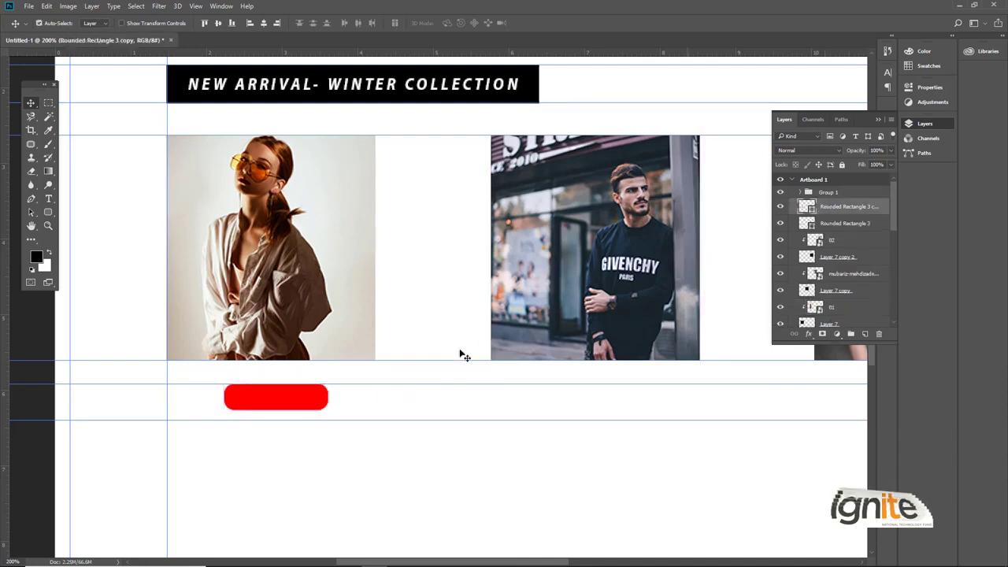
drag(316, 400, 635, 400)
drag(570, 321, 446, 340)
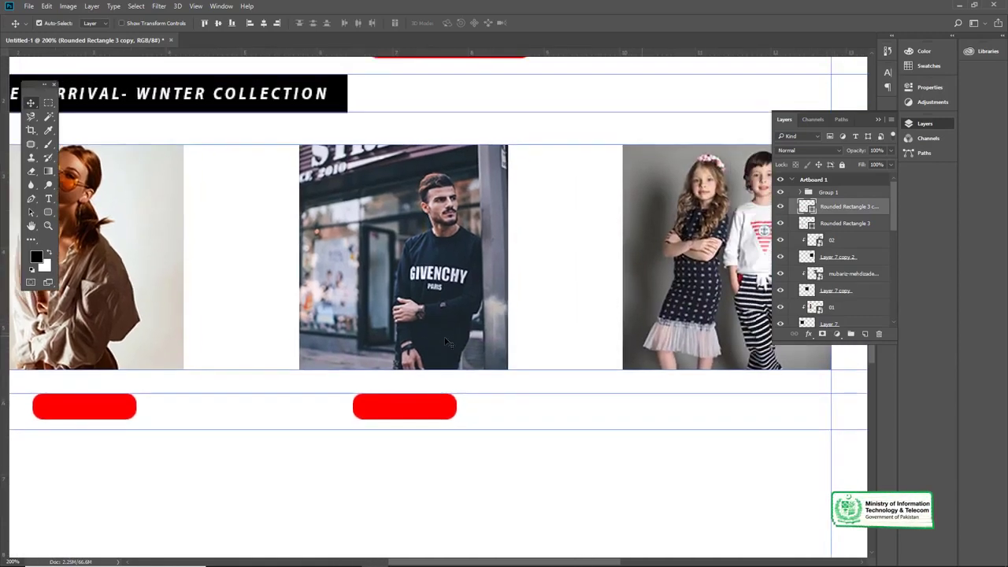
drag(397, 413, 599, 412)
key(Delete)
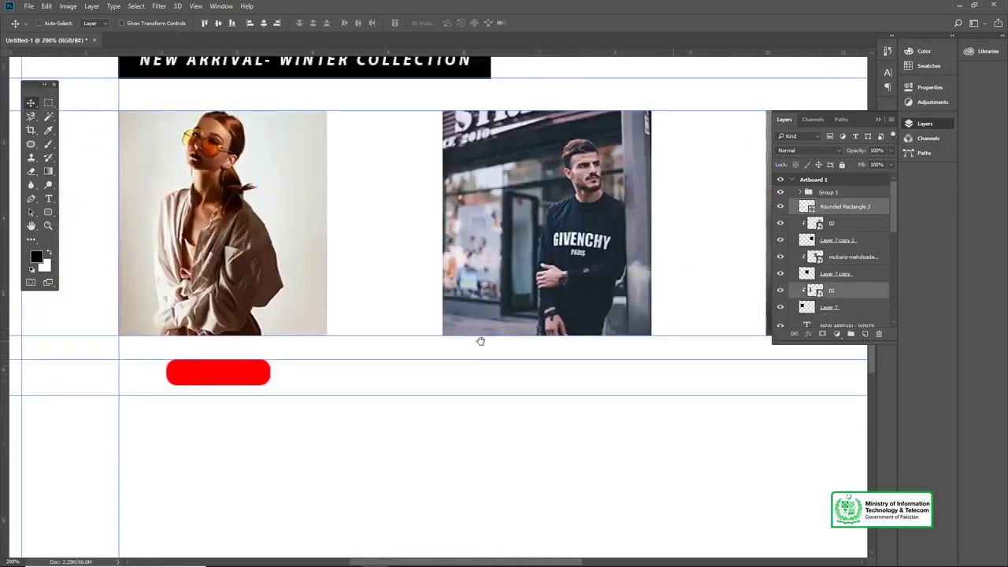
drag(272, 382, 568, 379)
- Place another red button copy under the kids photo, then zoom out to check the artboard
mouse_move(612, 340)
mouse_down()
mouse_move(360, 343)
mouse_move(257, 359)
mouse_up()
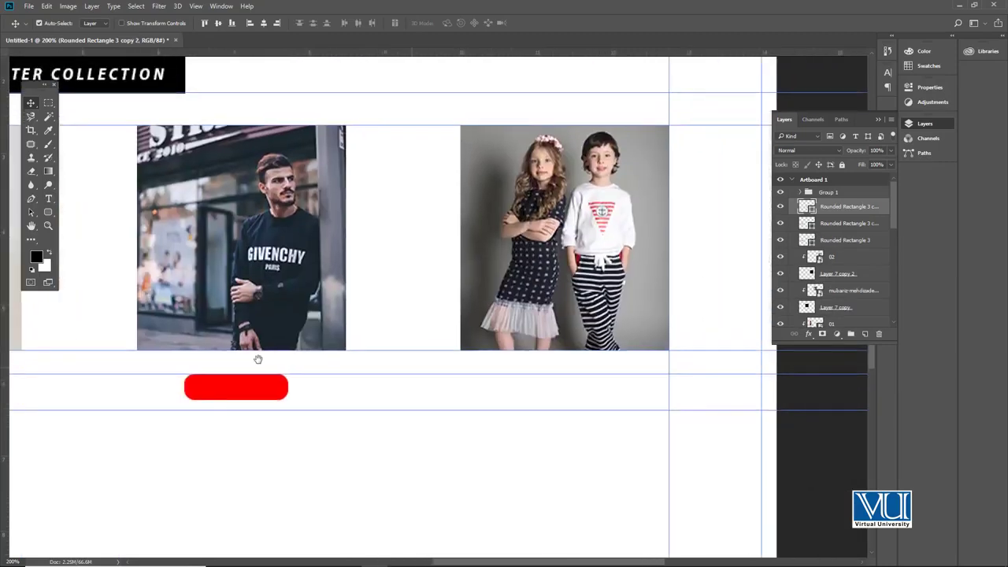
drag(214, 394, 476, 394)
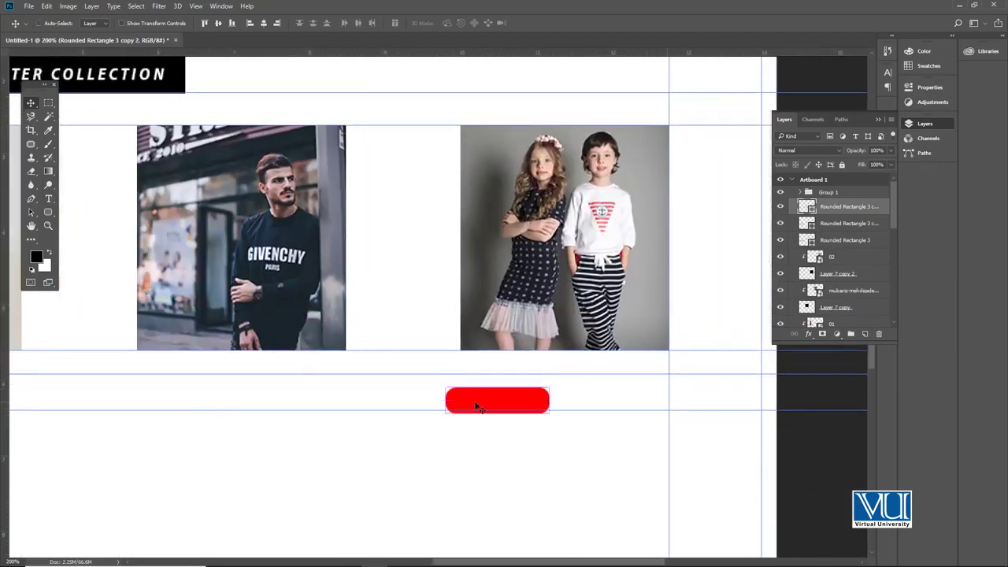
key(ctrl+z)
drag(251, 379, 580, 376)
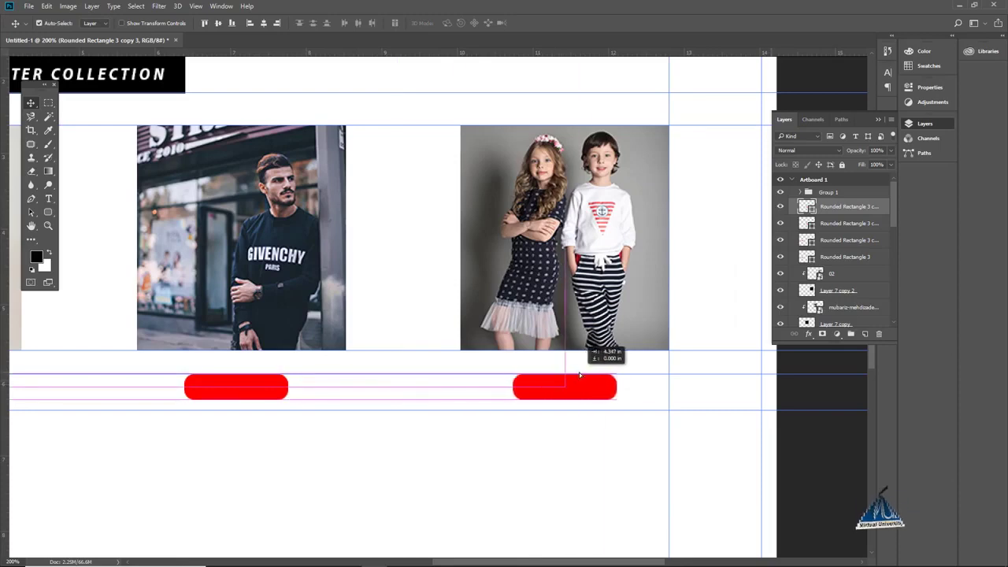
drag(579, 376, 581, 375)
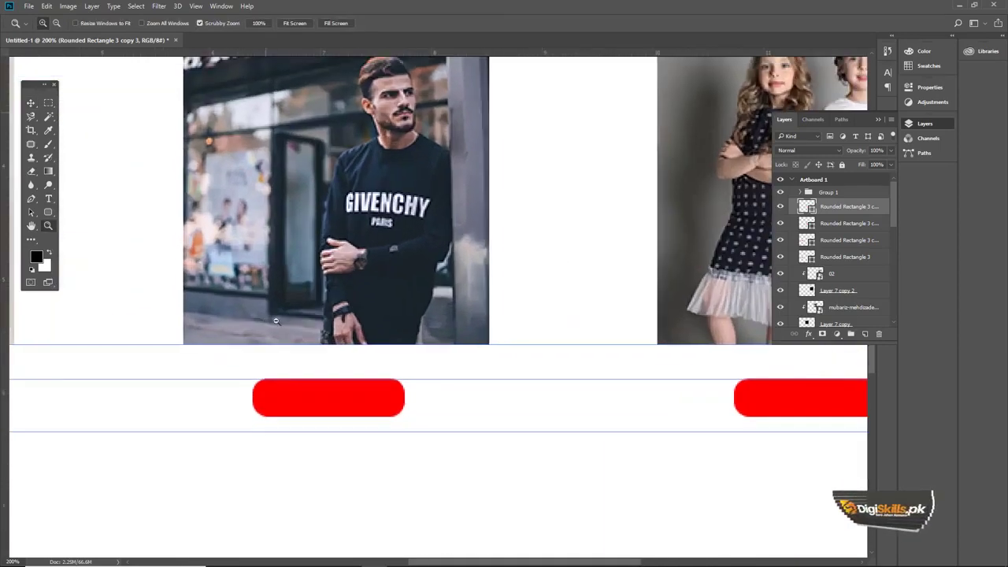
key(z)
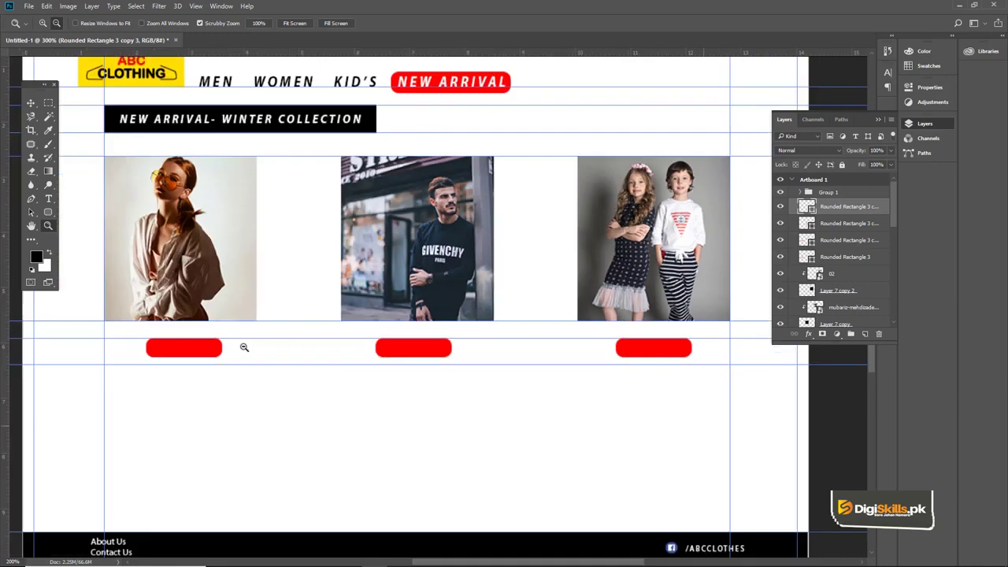
key(ctrl+1)
key(v)
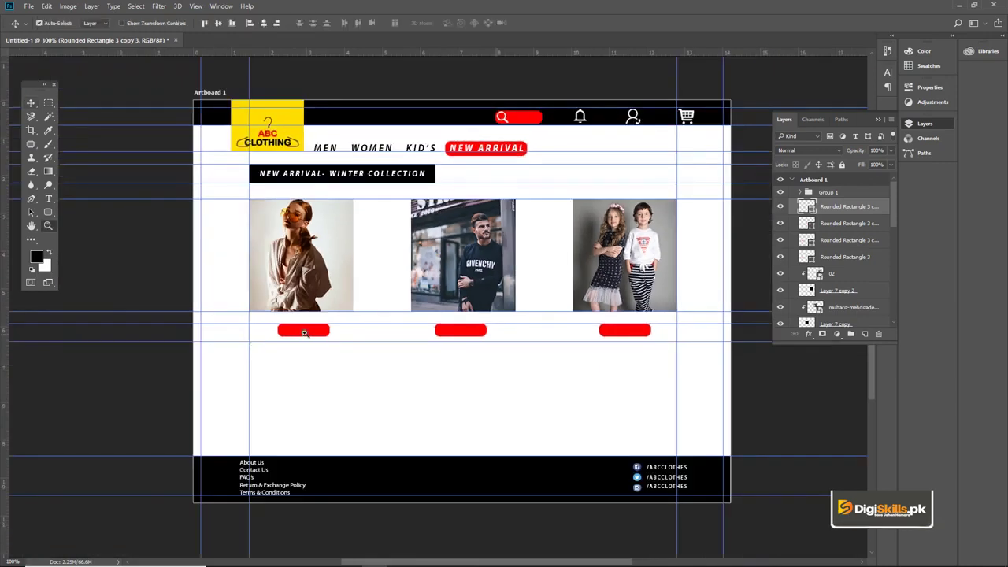
ctrl+click(304, 332)
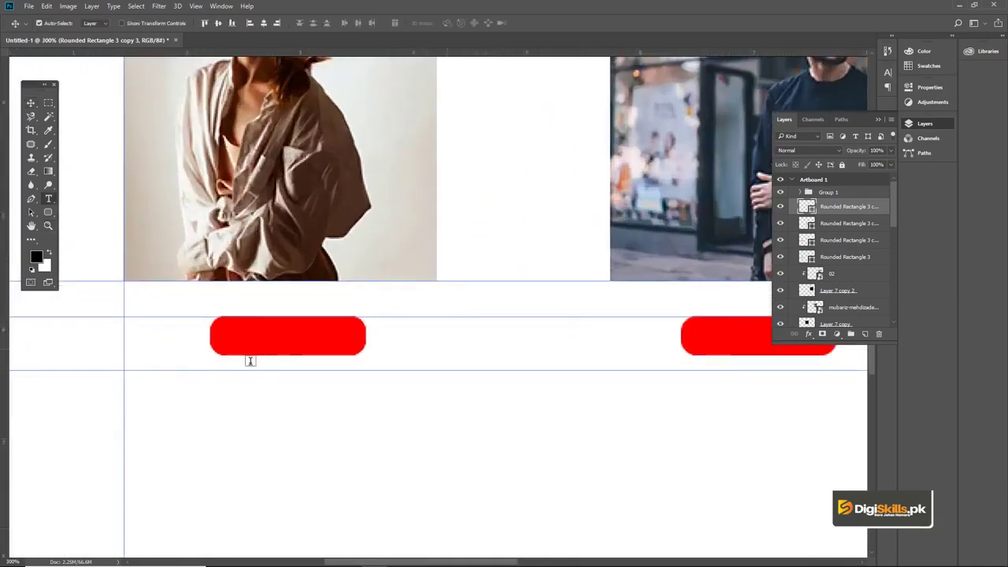
- Finish the SHOP NOW label, centre it on the left button and shrink it slightly
key(t)
click(250, 334)
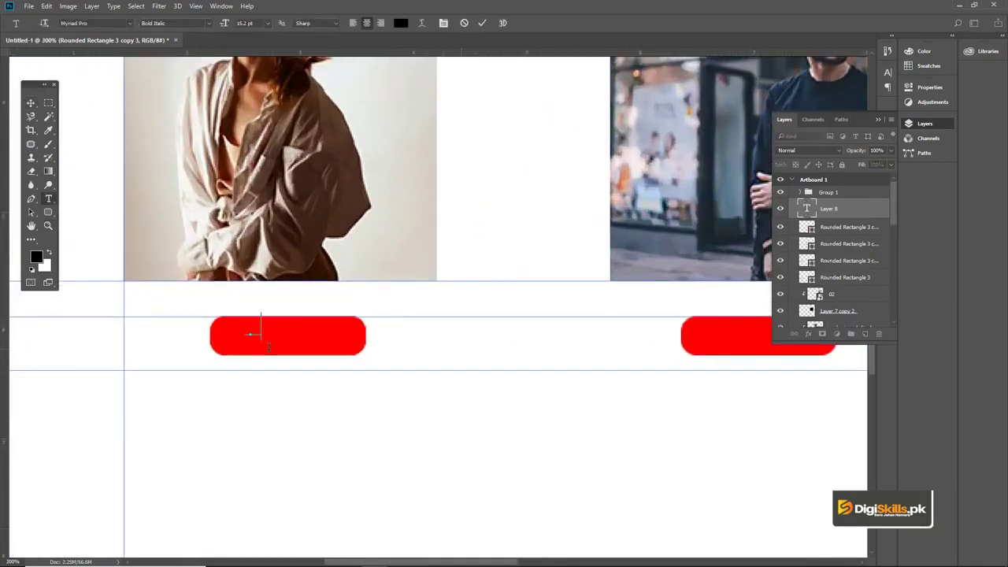
text(SHOP NOW)
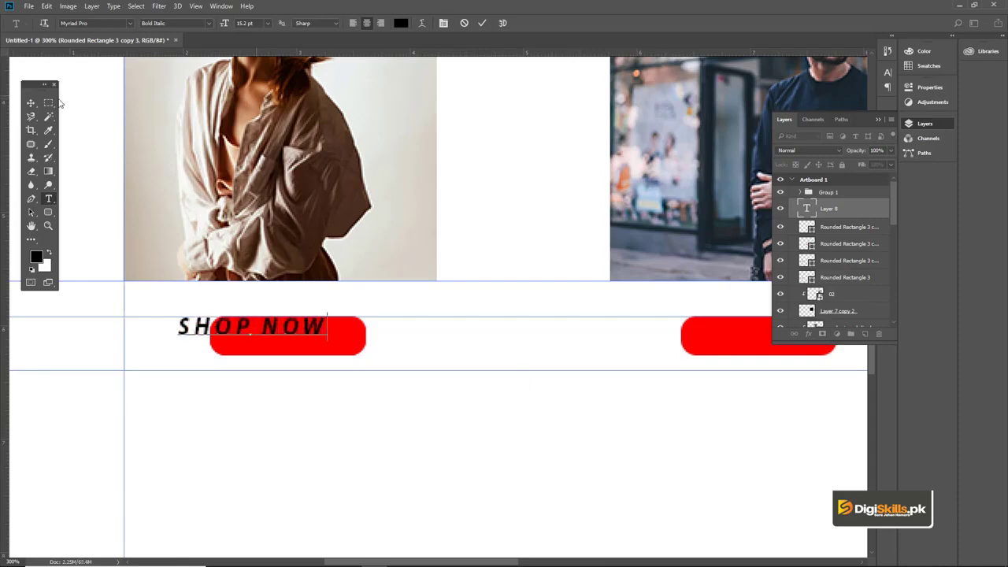
click(31, 103)
drag(253, 328, 288, 338)
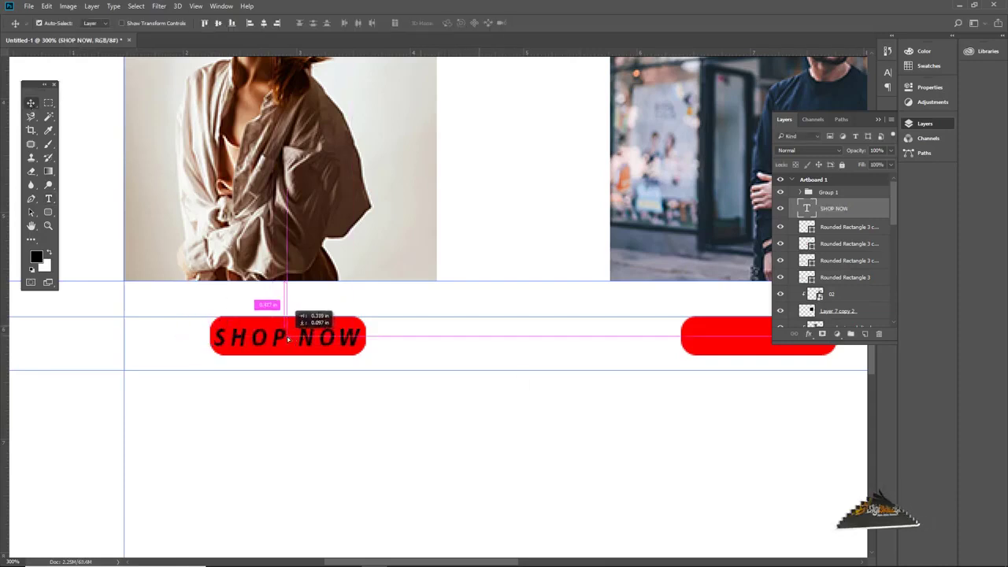
key(ctrl+t)
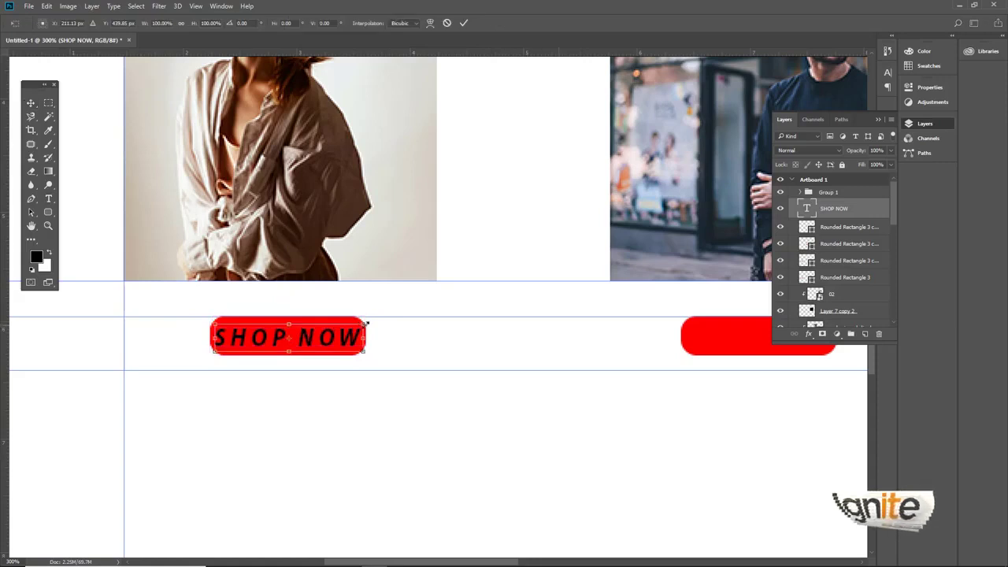
drag(366, 323, 362, 322)
key(Return)
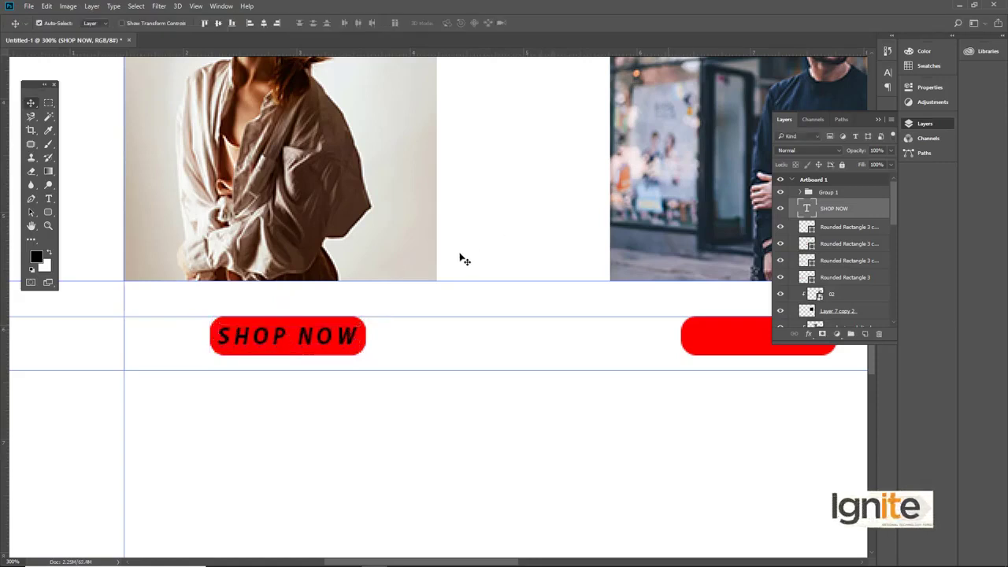
- Fill the SHOP NOW text layer with white
click(849, 228)
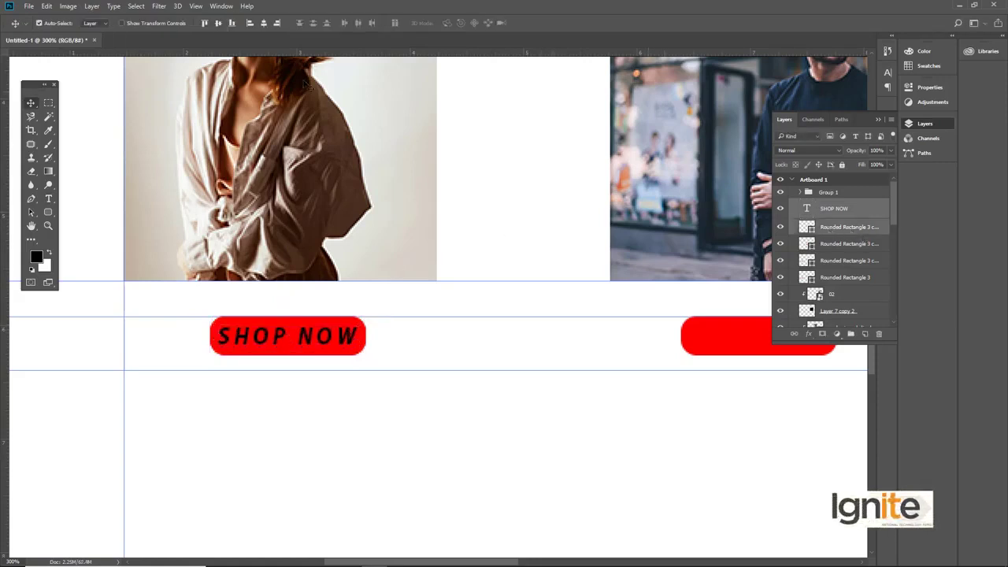
click(263, 23)
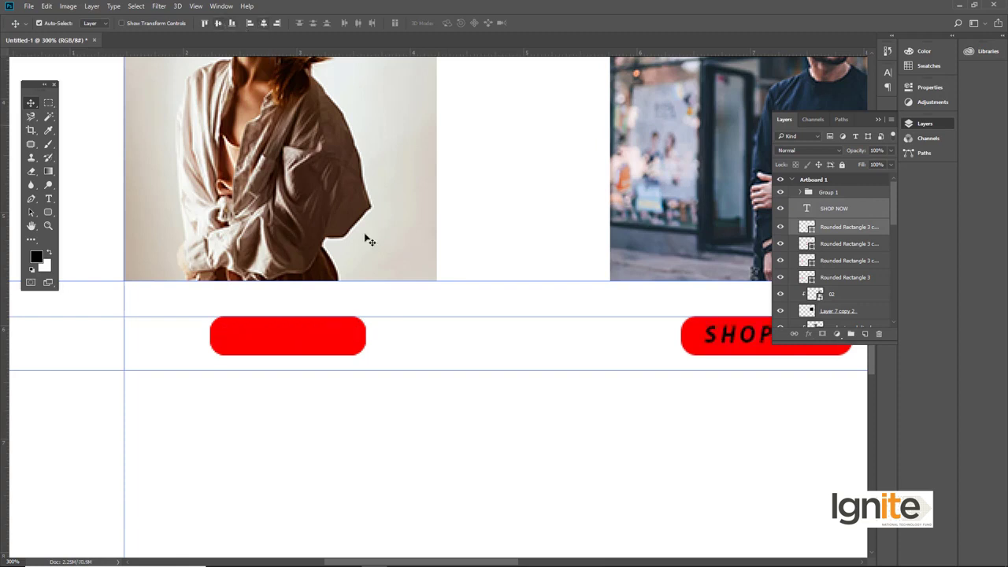
key(ctrl+z)
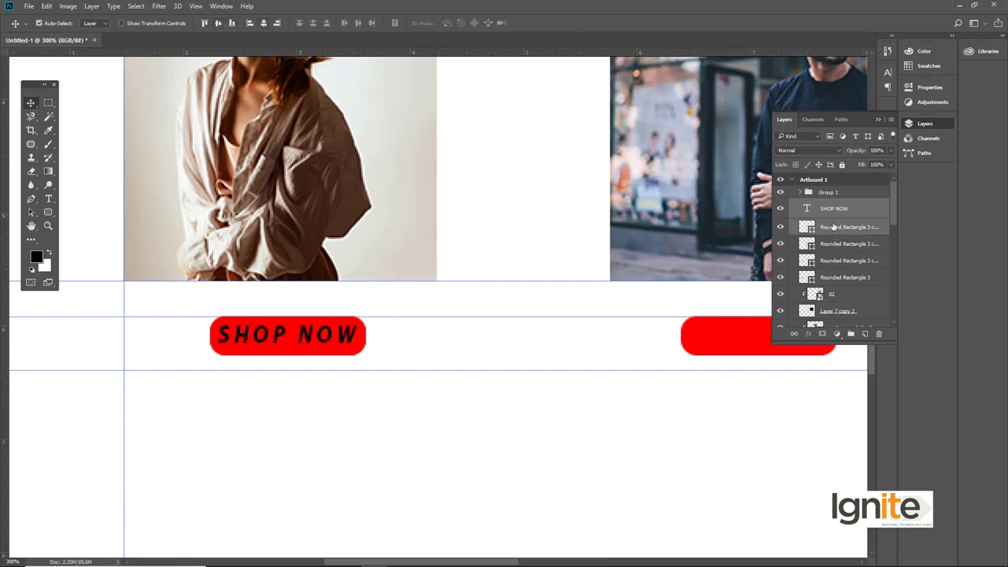
drag(350, 326, 315, 330)
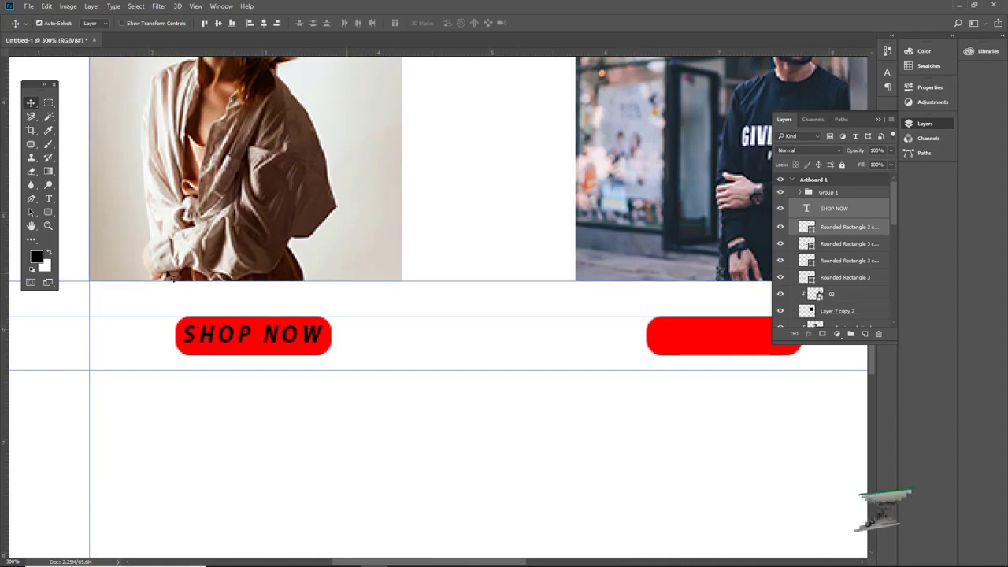
click(834, 208)
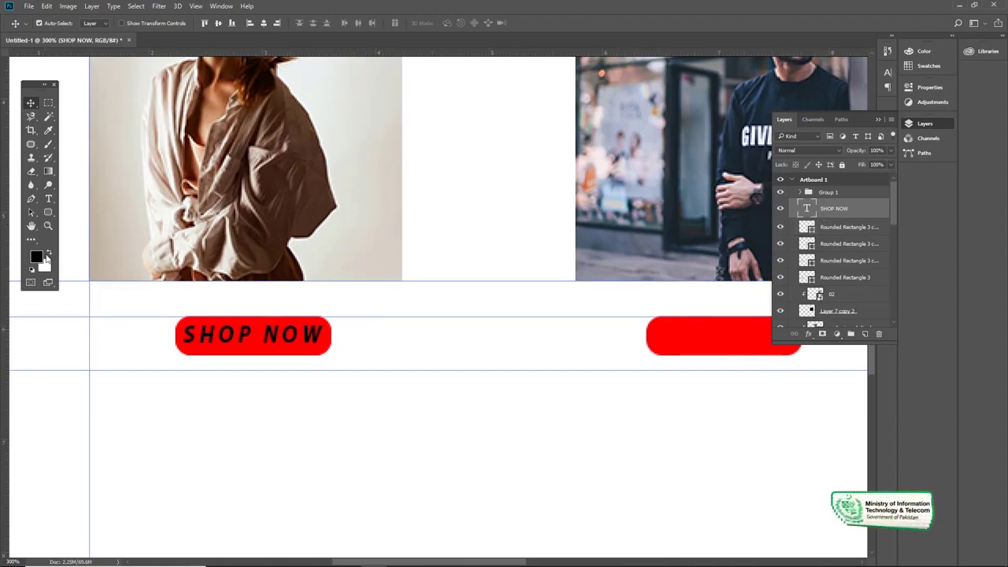
key(x)
key(alt+BackSpace)
- Copy the white SHOP NOW label onto the middle and right buttons, then add empty Layer 8
mouse_move(392, 272)
mouse_down()
mouse_move(206, 328)
mouse_move(649, 361)
mouse_move(224, 337)
mouse_move(717, 338)
mouse_up()
alt+click(225, 337)
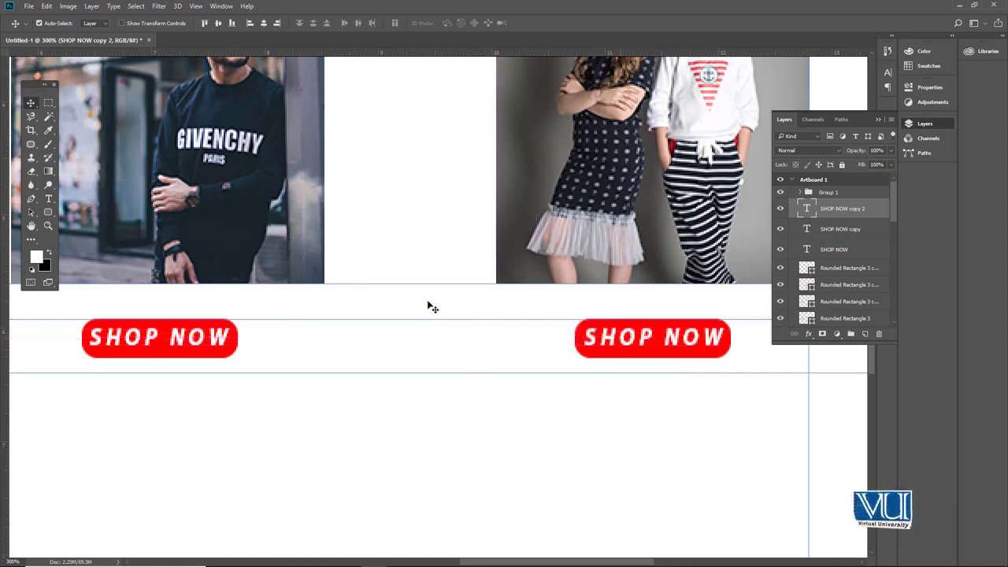
drag(399, 295, 337, 265)
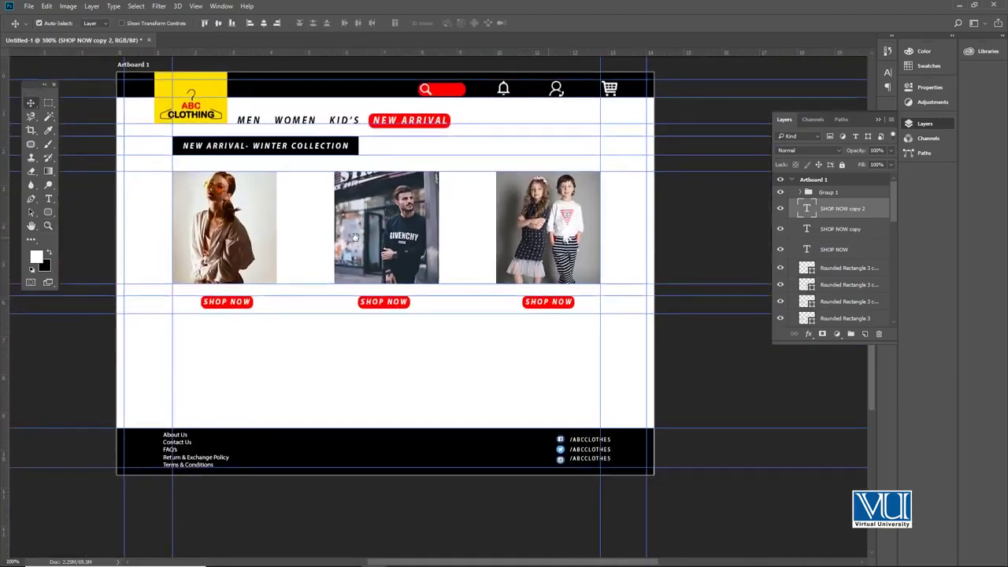
click(349, 315)
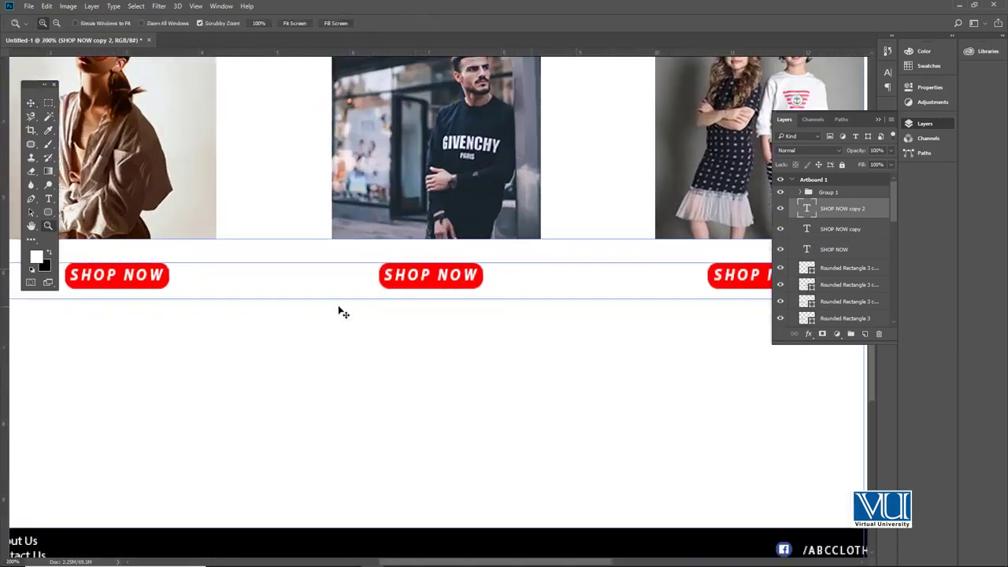
alt+click(339, 310)
click(866, 334)
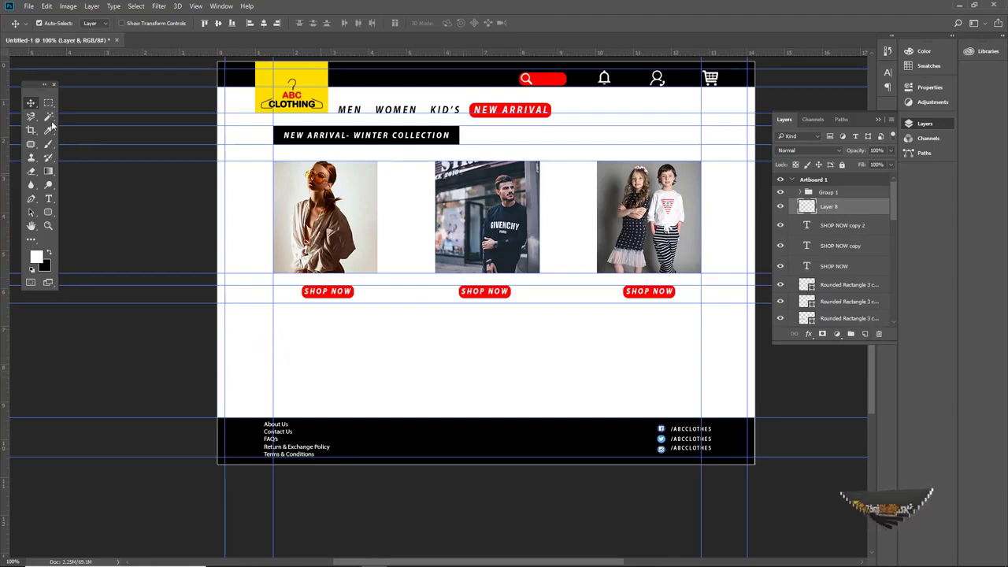
- Fill a wide rectangle below the left and middle photos with black on Layer 8
key(m)
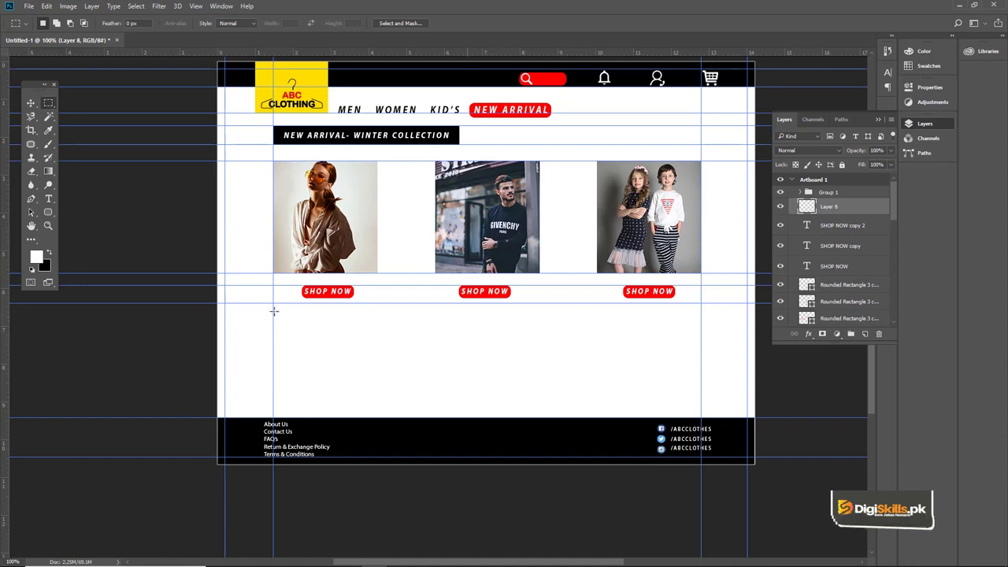
drag(272, 314, 541, 392)
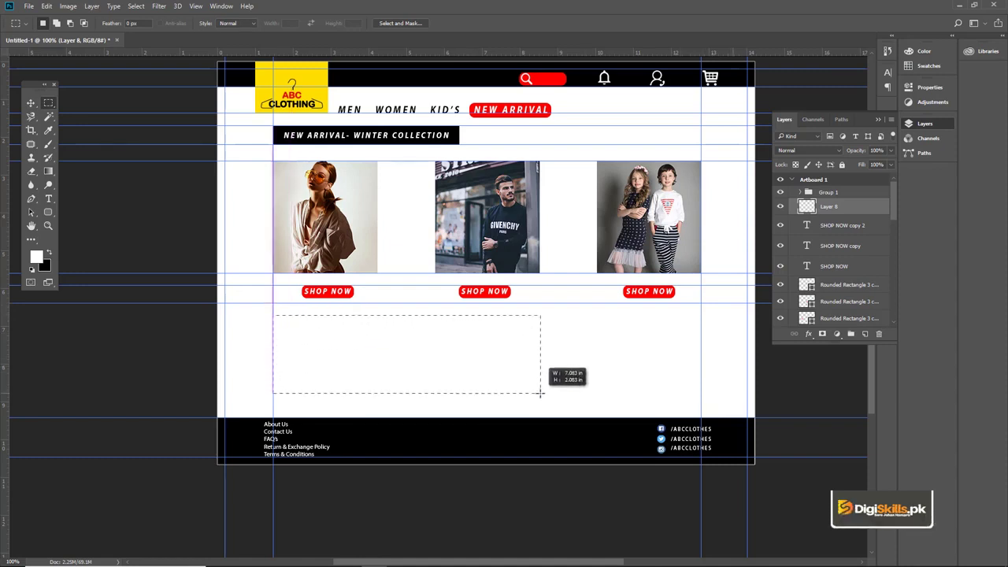
key(v)
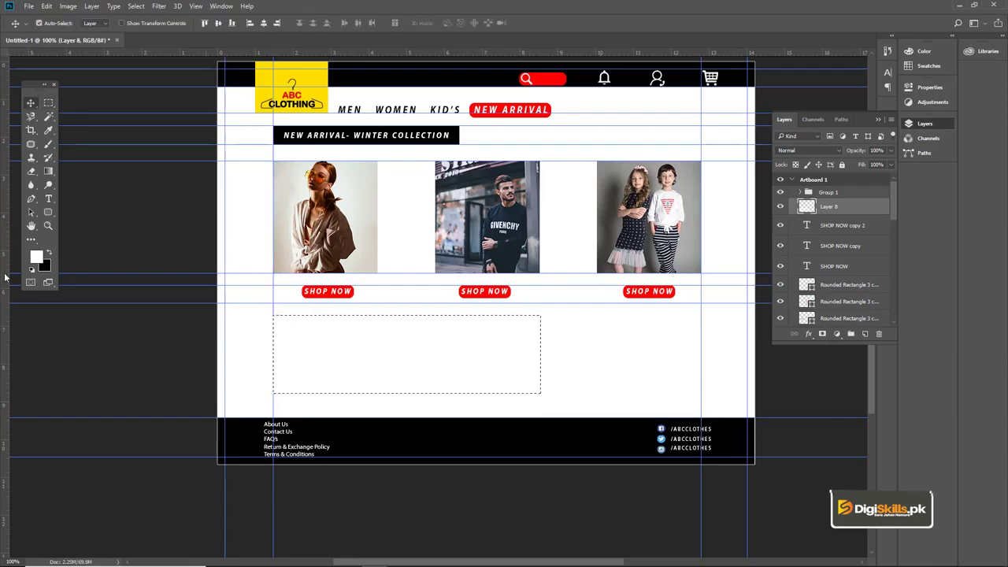
click(49, 252)
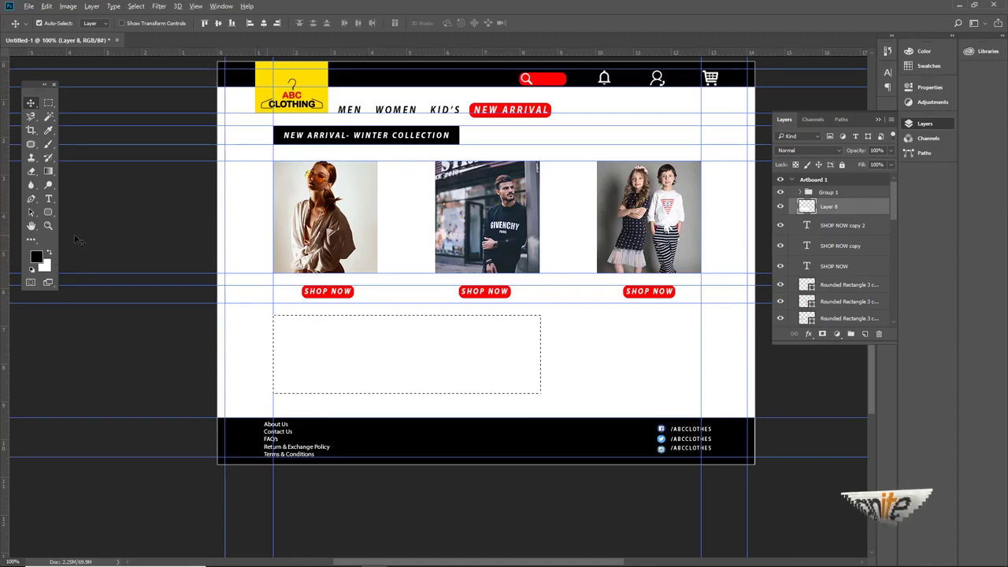
key(alt+BackSpace)
key(ctrl+d)
key(z)
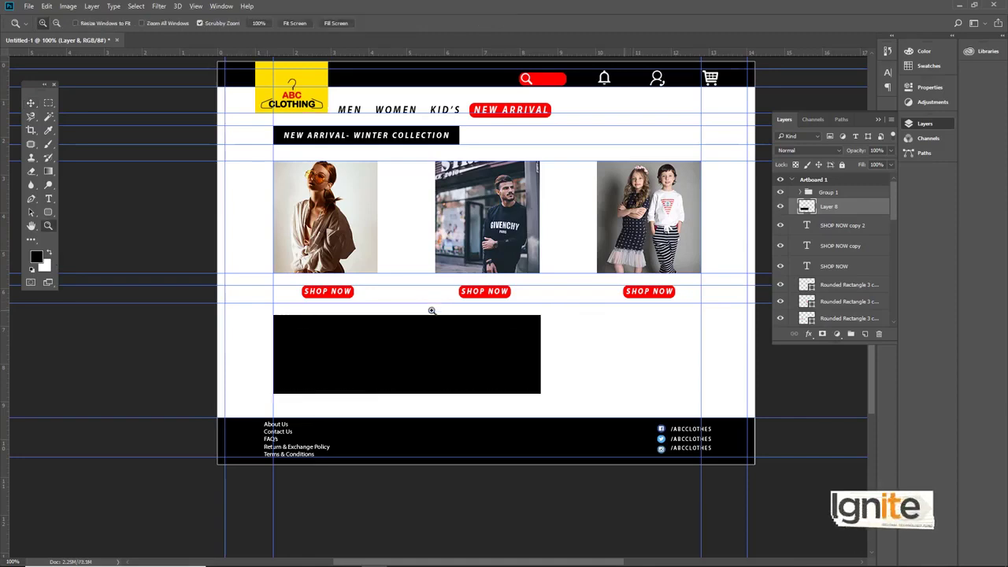
alt+click(432, 310)
- Drag in the clothes-rack photo and scale it to cover the black rectangle
key(v)
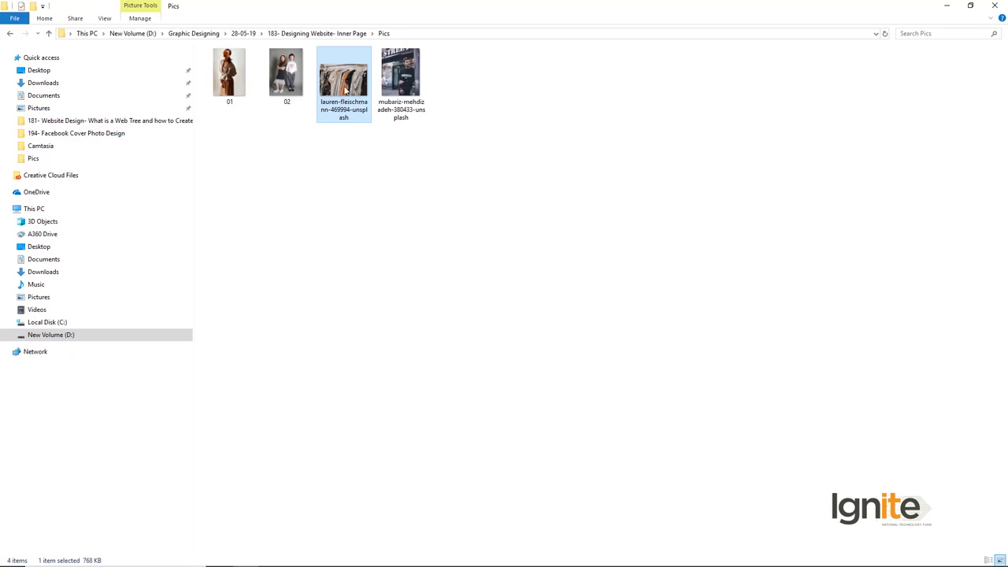
drag(343, 78, 367, 562)
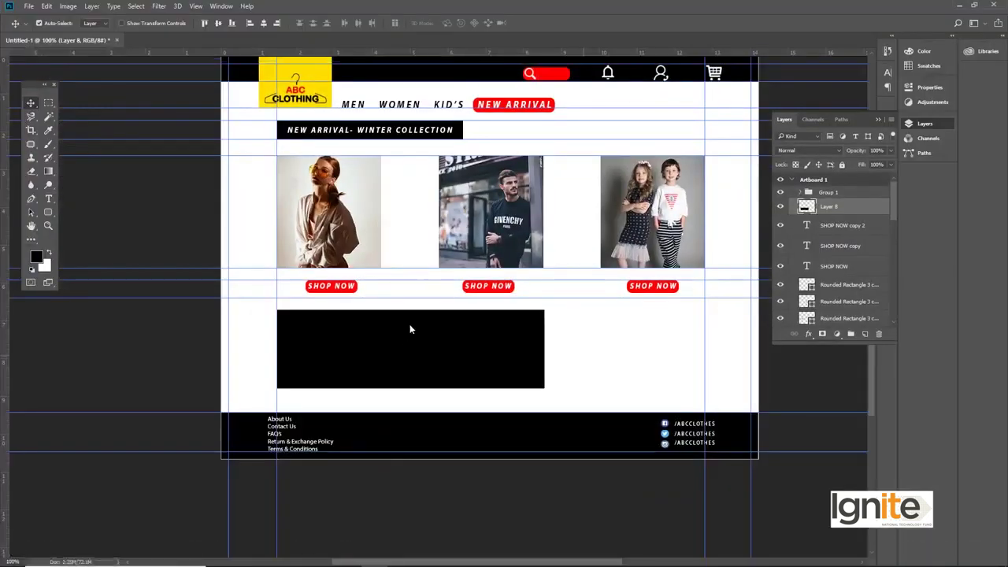
drag(367, 562, 424, 317)
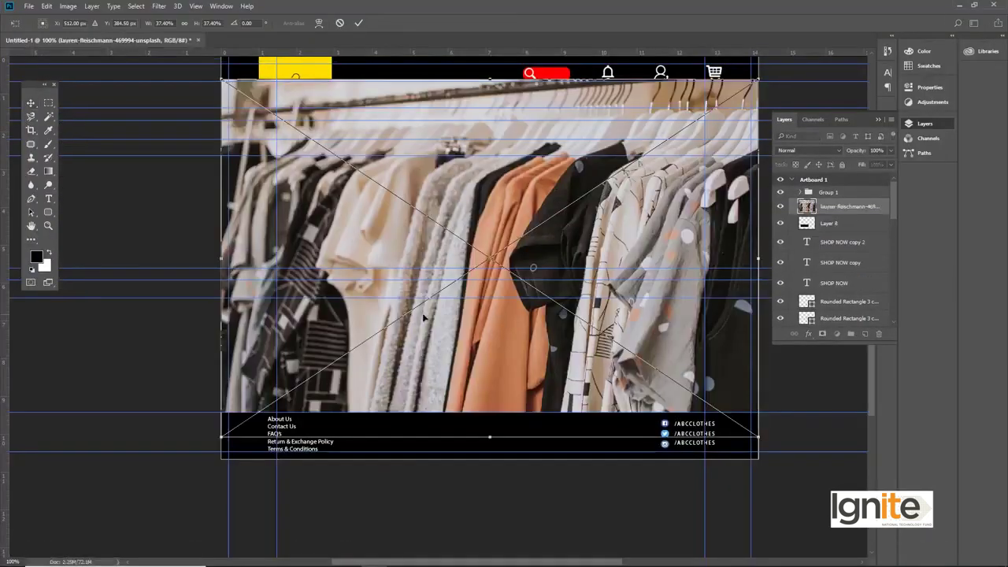
drag(221, 80, 559, 306)
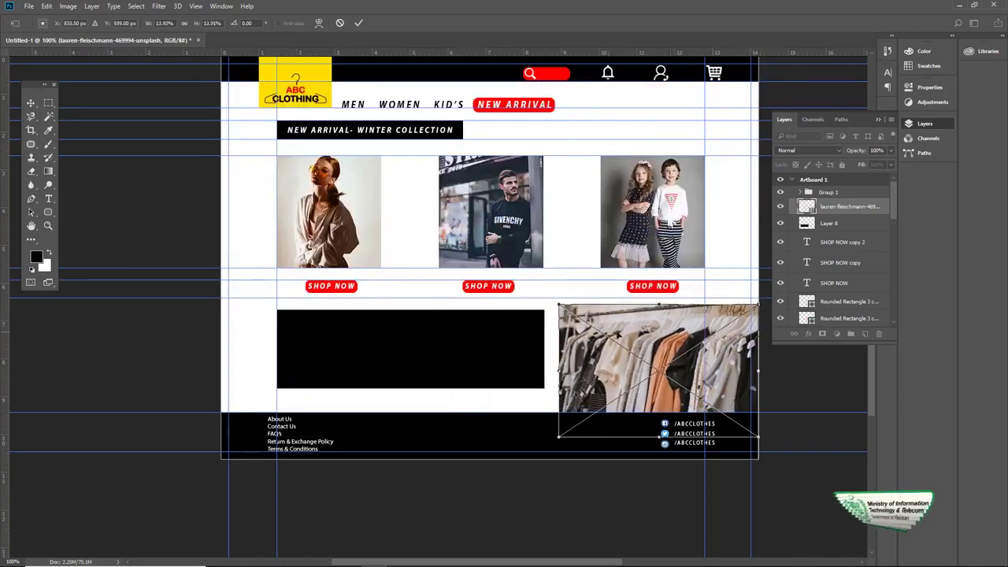
drag(623, 336, 341, 310)
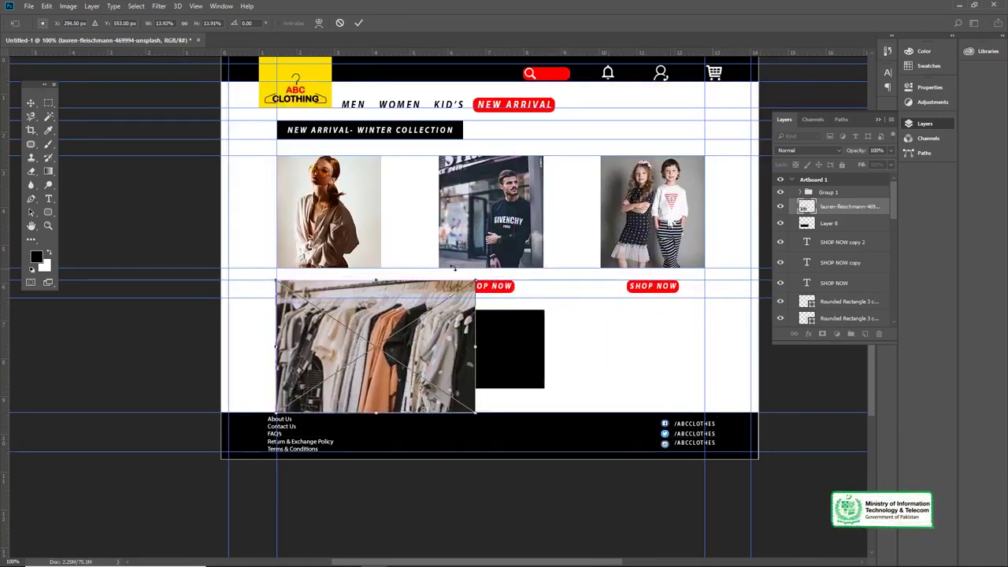
drag(476, 279, 567, 272)
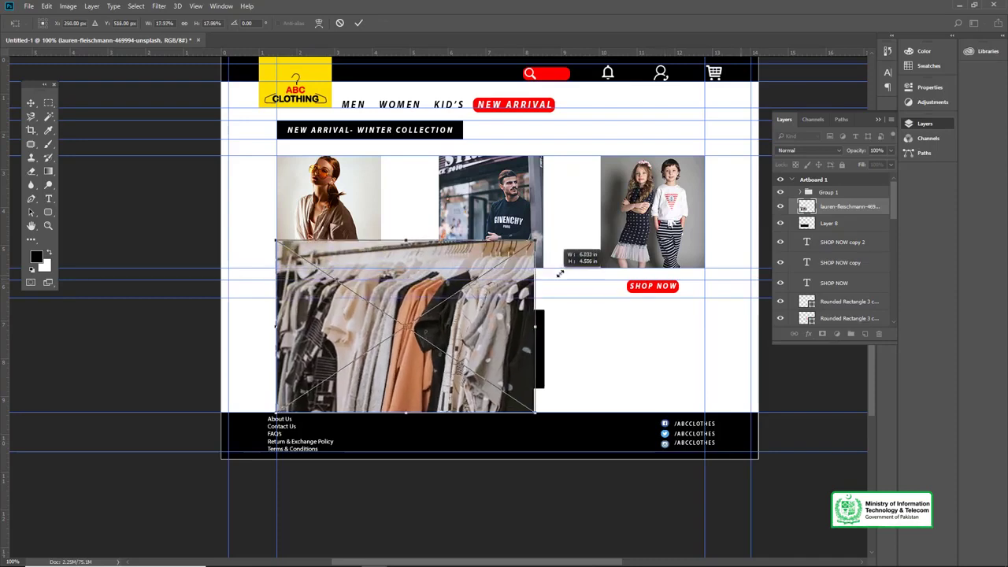
drag(441, 269, 441, 325)
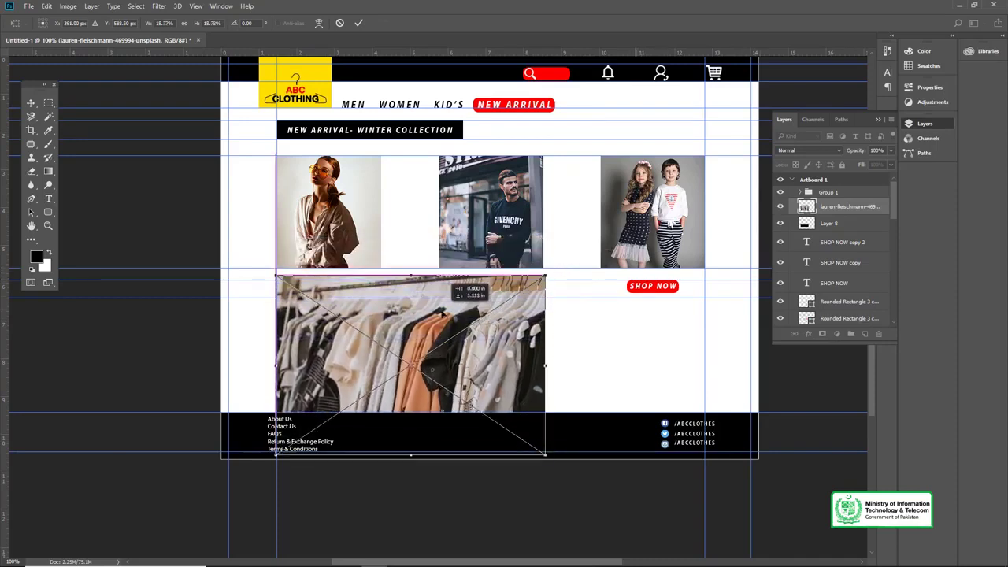
key(Return)
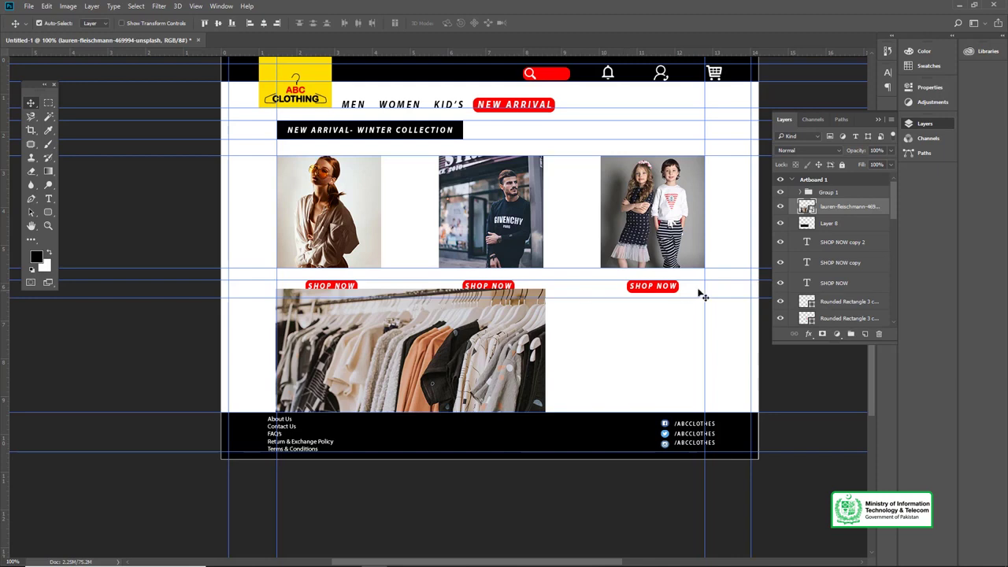
- Clip the photo to the black rectangle and add empty Layer 9 for text
alt+click(839, 215)
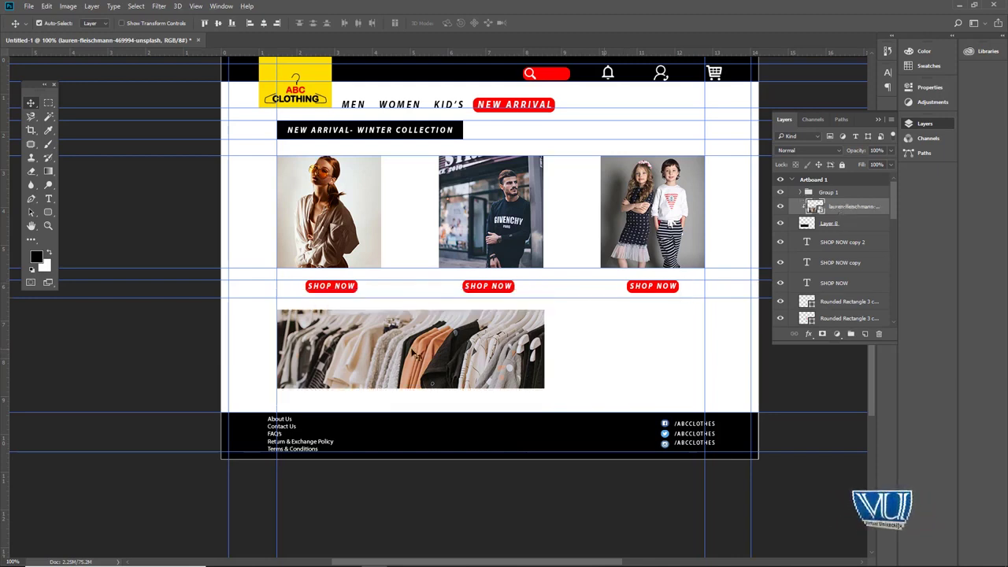
drag(418, 347, 418, 358)
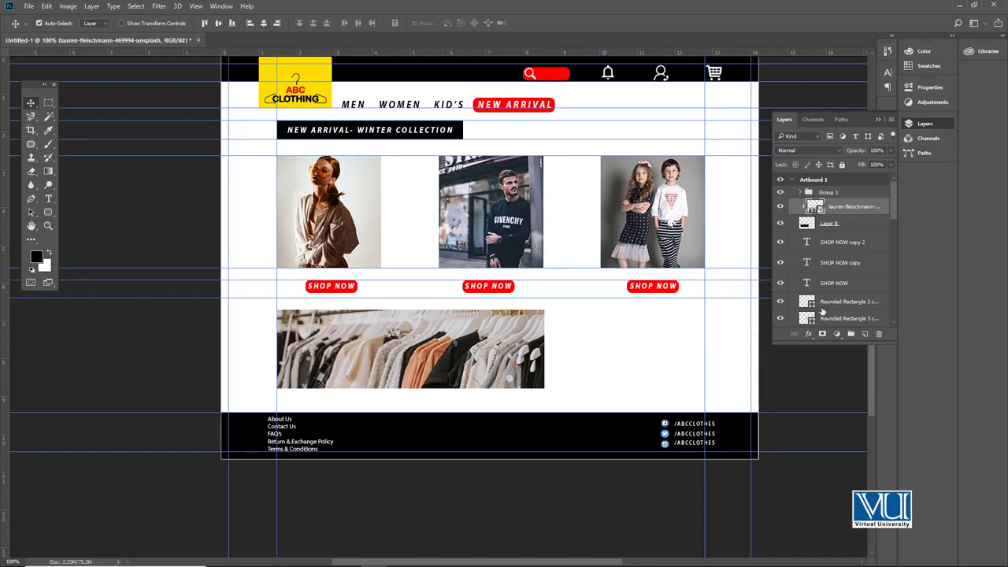
click(865, 335)
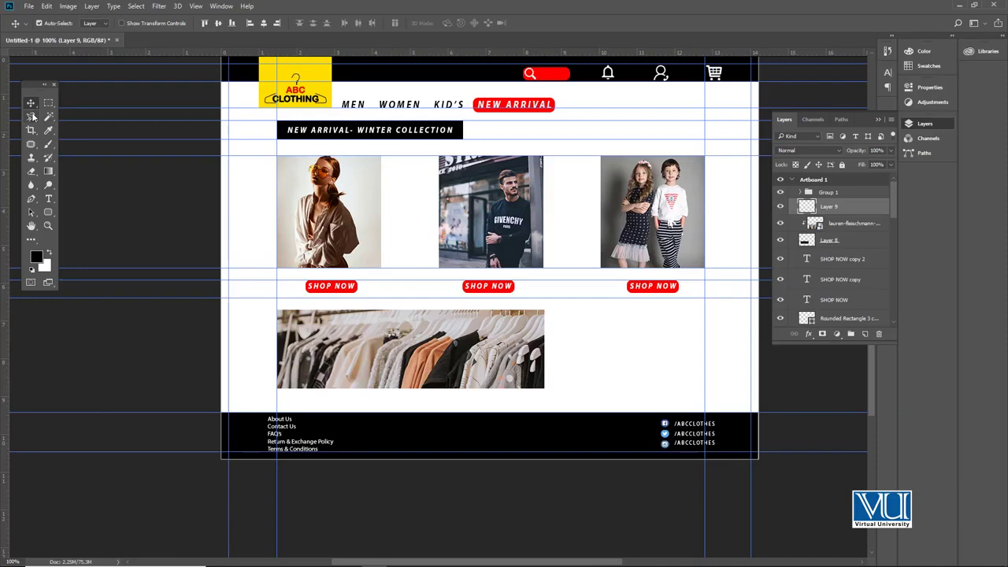
click(48, 199)
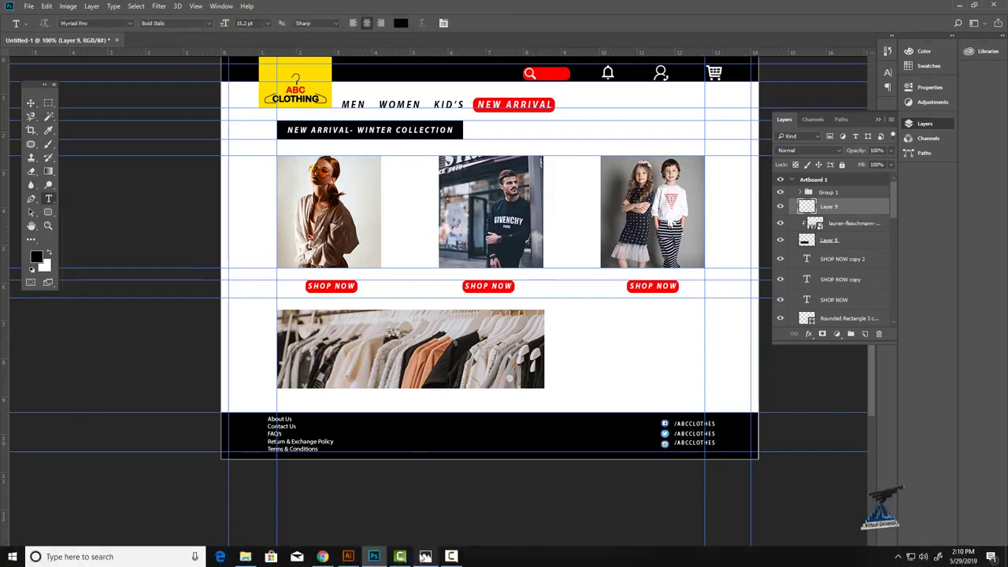
click(323, 556)
- Search 'lipsum', open lipsum.com and copy the first 'What is Lorem Ipsum?' paragraph
text(lipsum)
key(Return)
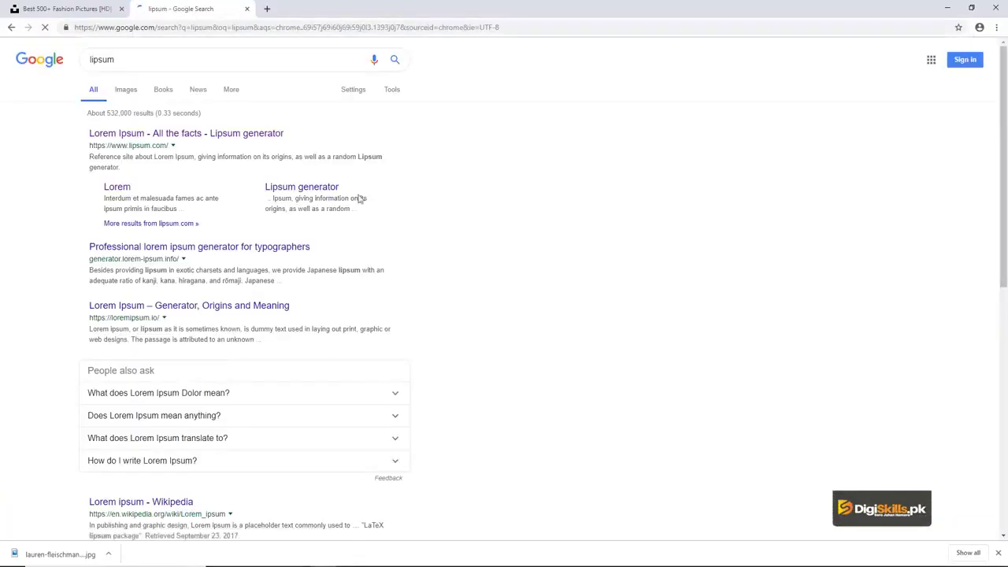
click(204, 138)
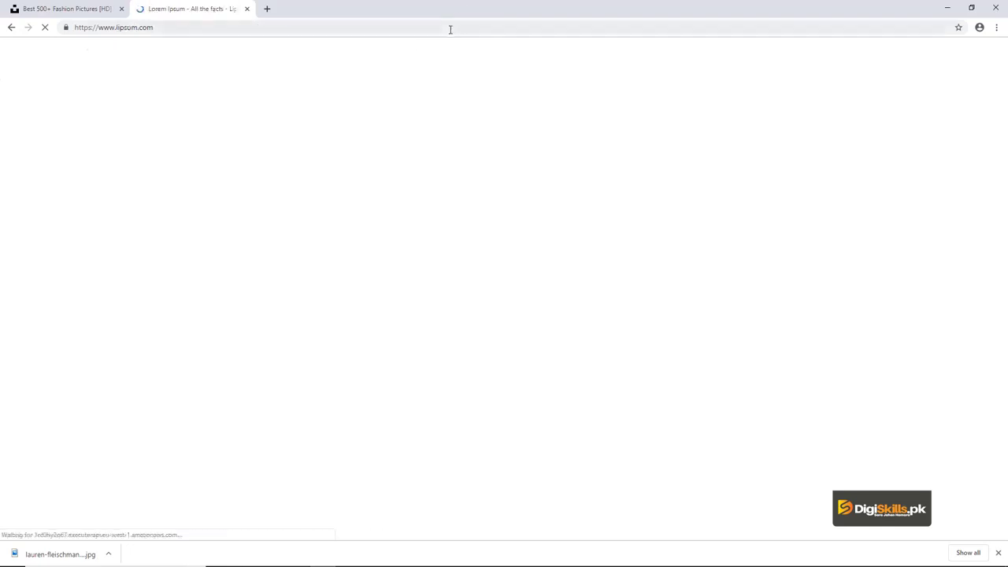
mouse_move(263, 209)
mouse_down()
mouse_move(493, 271)
mouse_move(492, 295)
mouse_up()
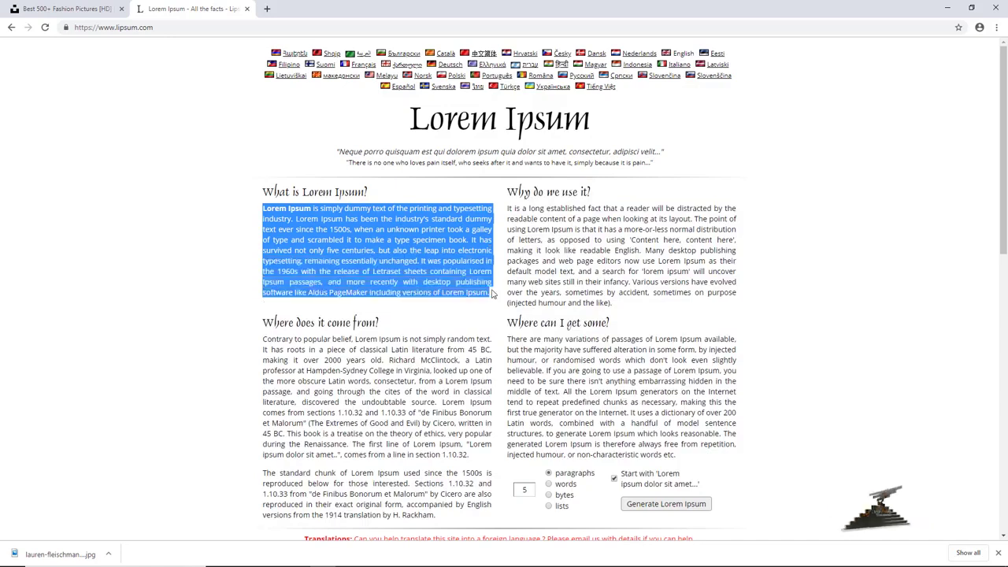
click(946, 7)
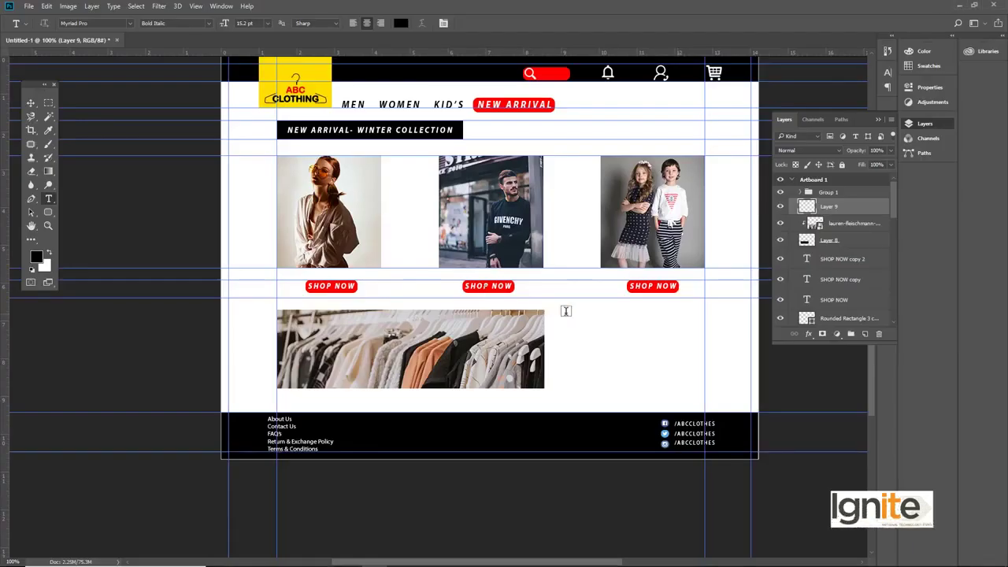
- Paste the Lorem Ipsum paragraph beside the photo as 12 pt Regular, Justify All text
drag(555, 312, 693, 386)
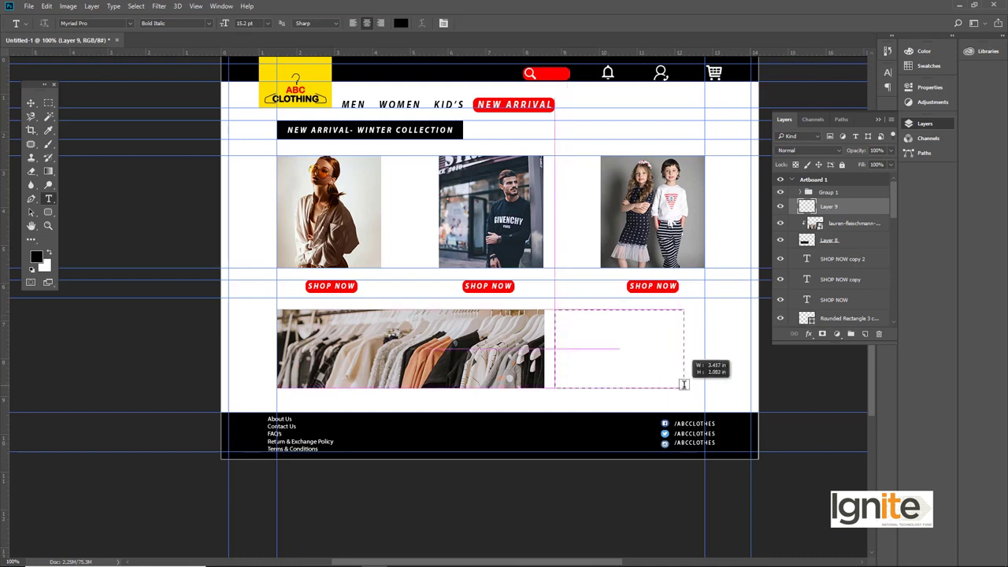
key(ctrl+v)
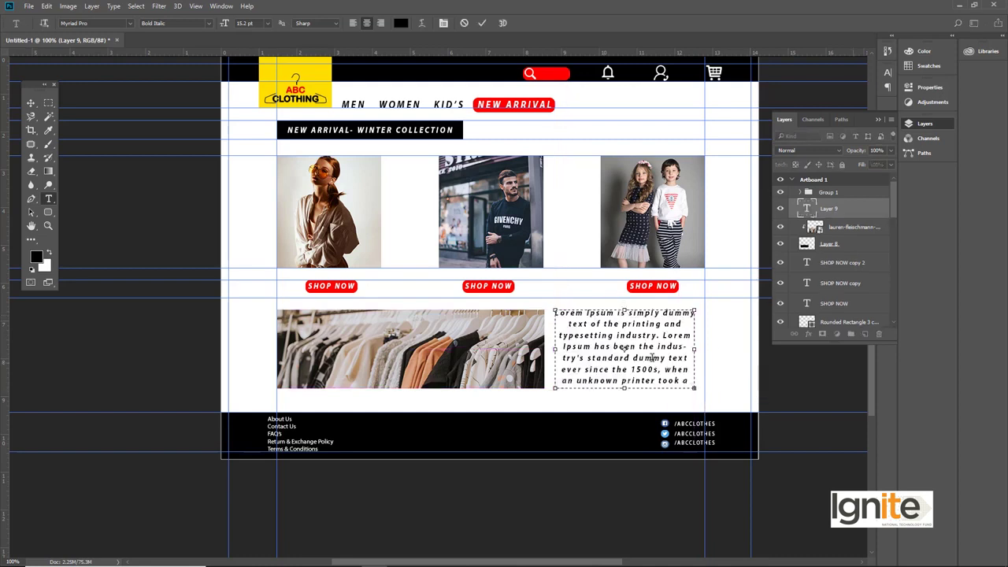
key(ctrl+a)
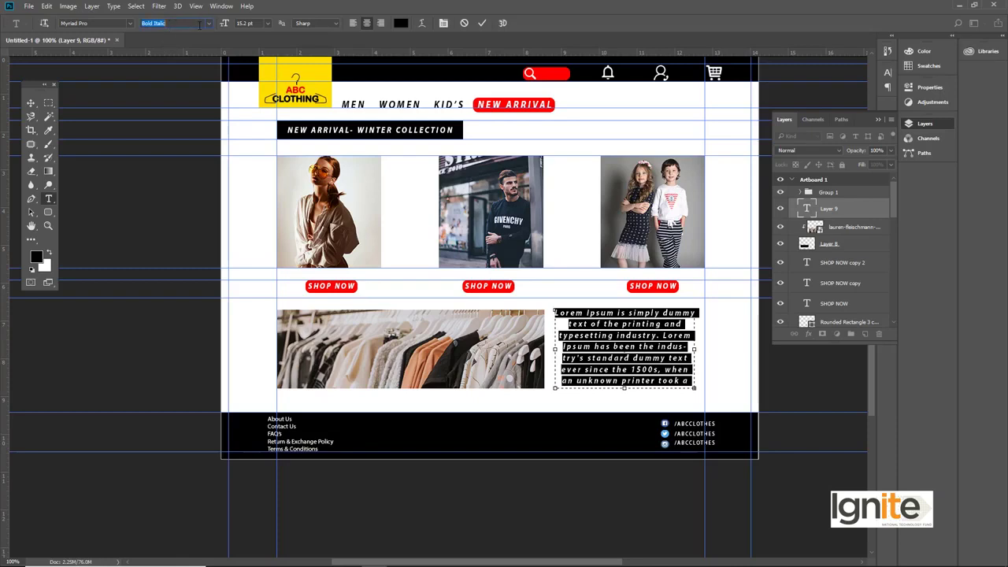
click(208, 22)
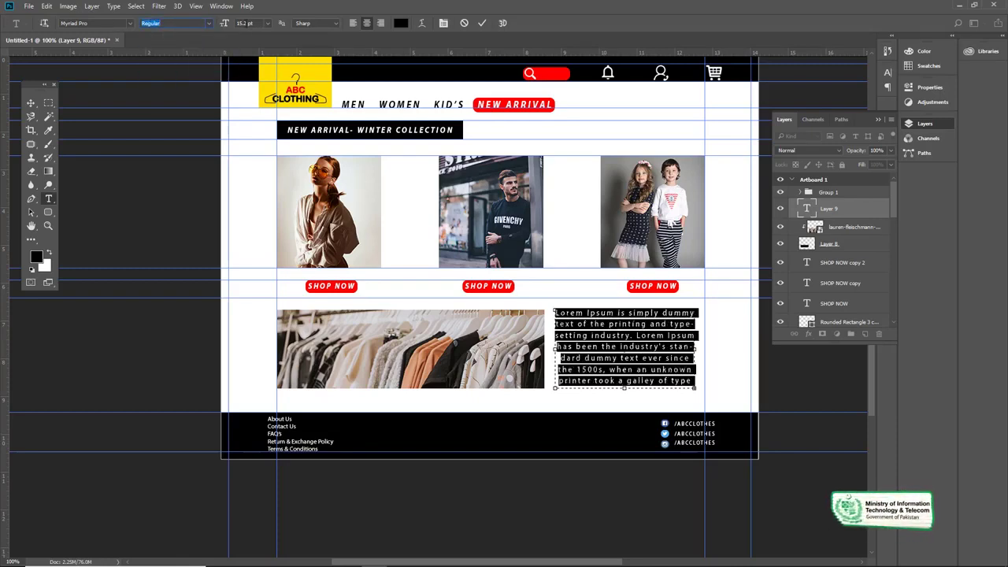
text(12)
key(Return)
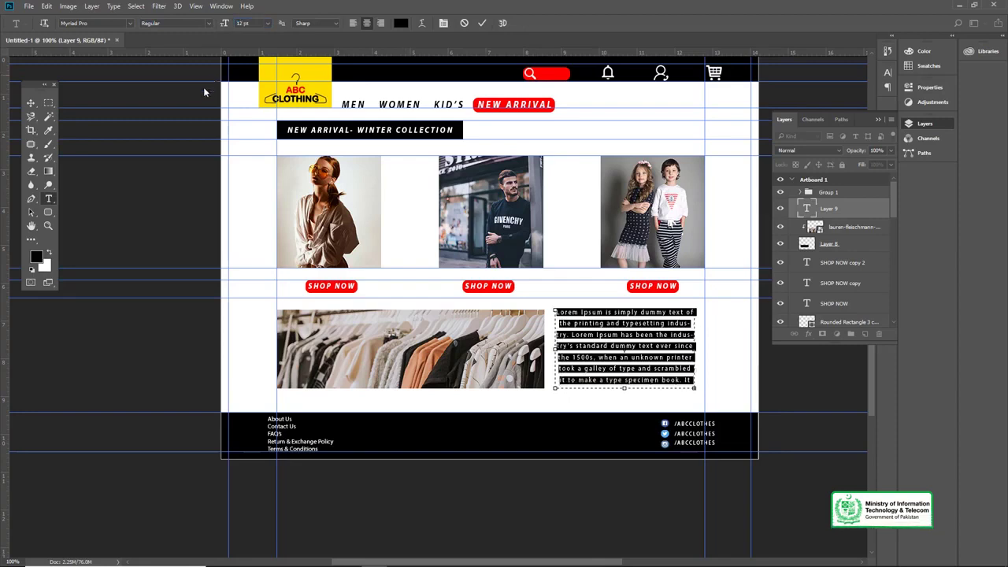
click(443, 23)
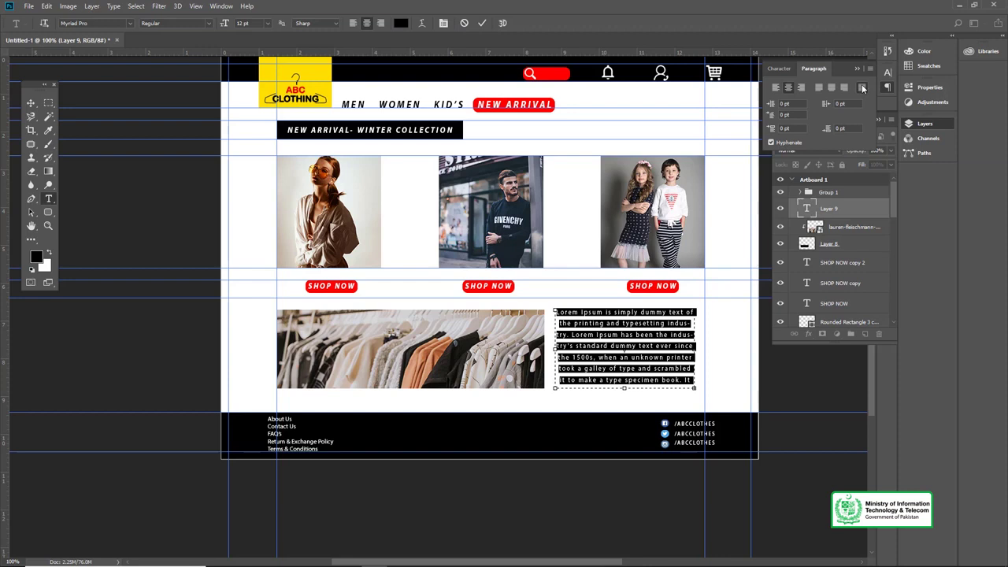
click(862, 88)
click(30, 103)
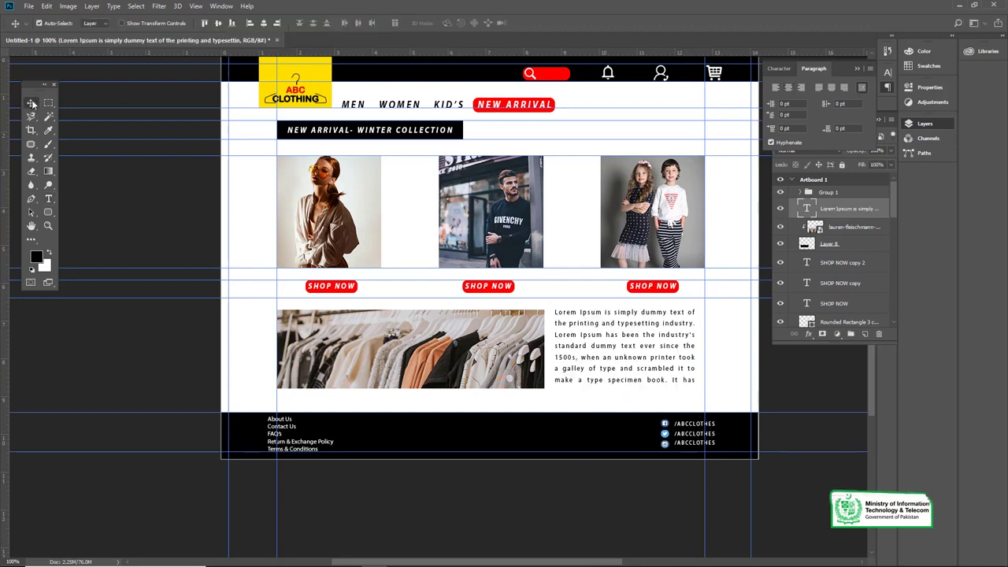
- Zoom to 120%, hide the text panels, restore Layers and nudge the paragraph down
key(z)
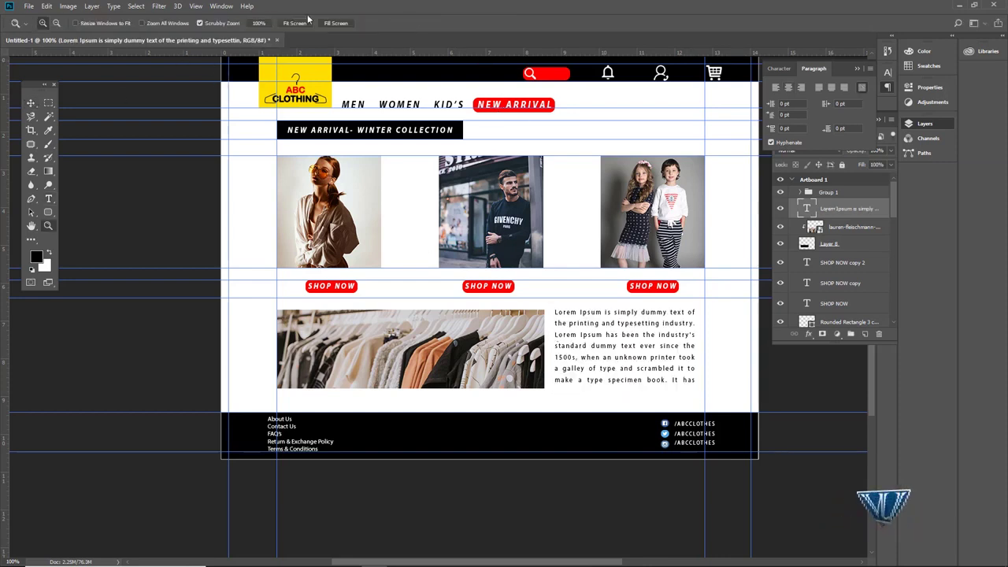
click(295, 24)
key(v)
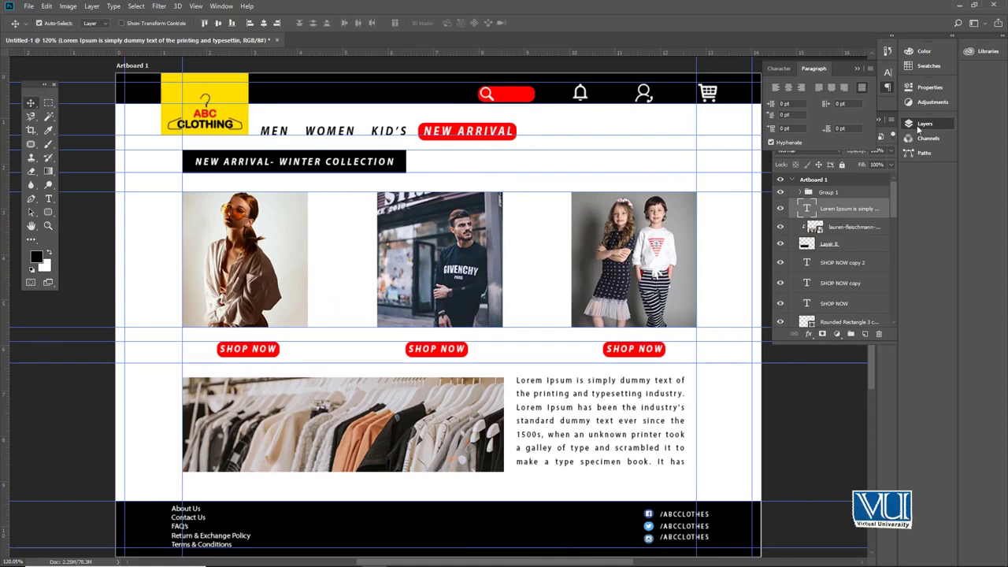
click(910, 123)
click(889, 87)
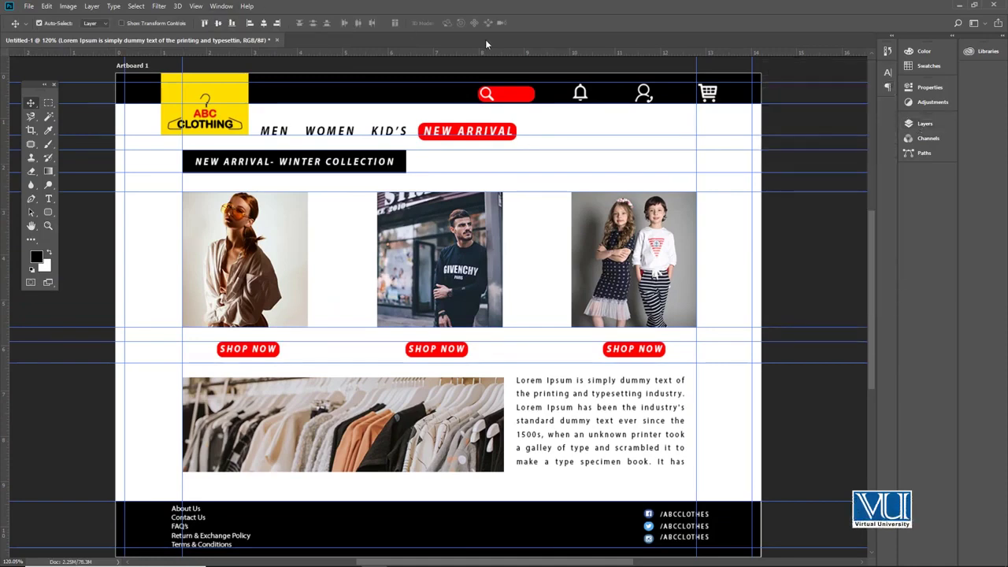
key(F7)
drag(531, 184, 525, 181)
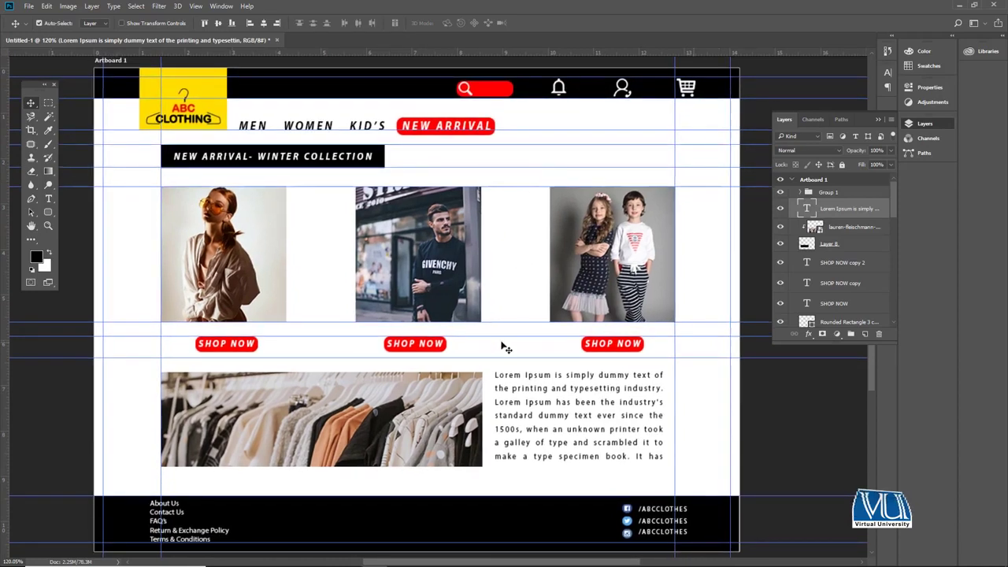
key(Down)
key(Down)
key(Down)
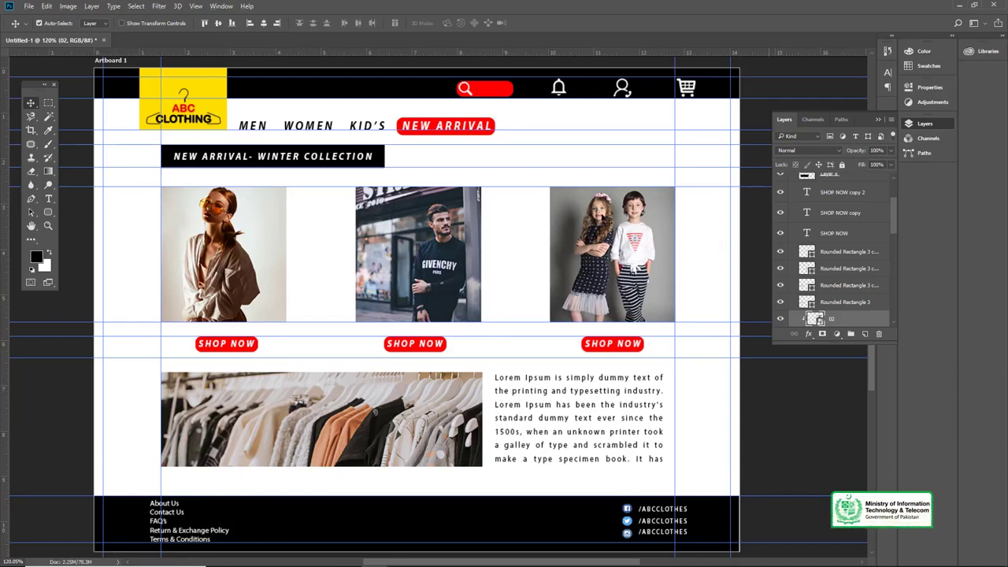
- Choose Export As from the context menu of kids photo layer 02
right_click(833, 321)
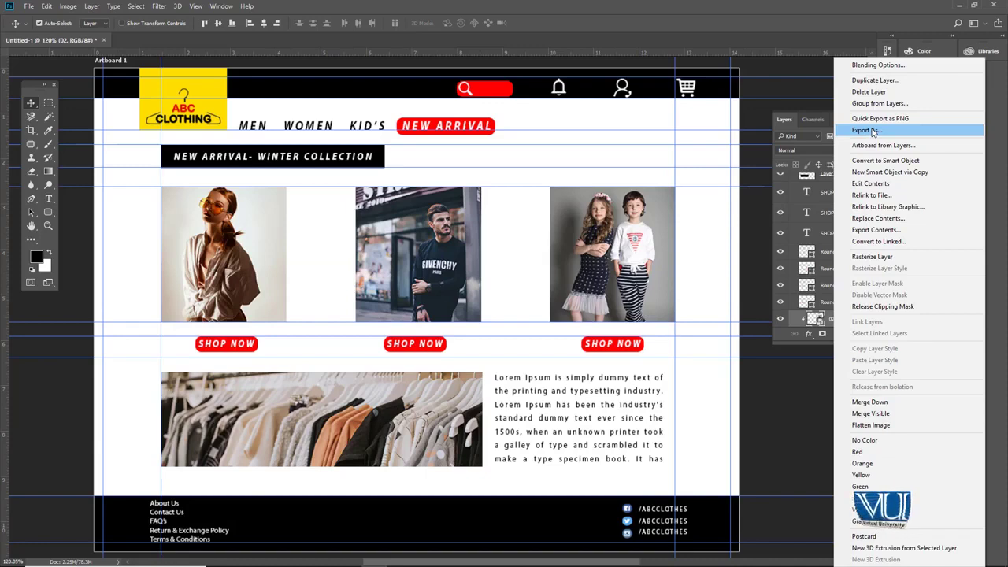
click(871, 131)
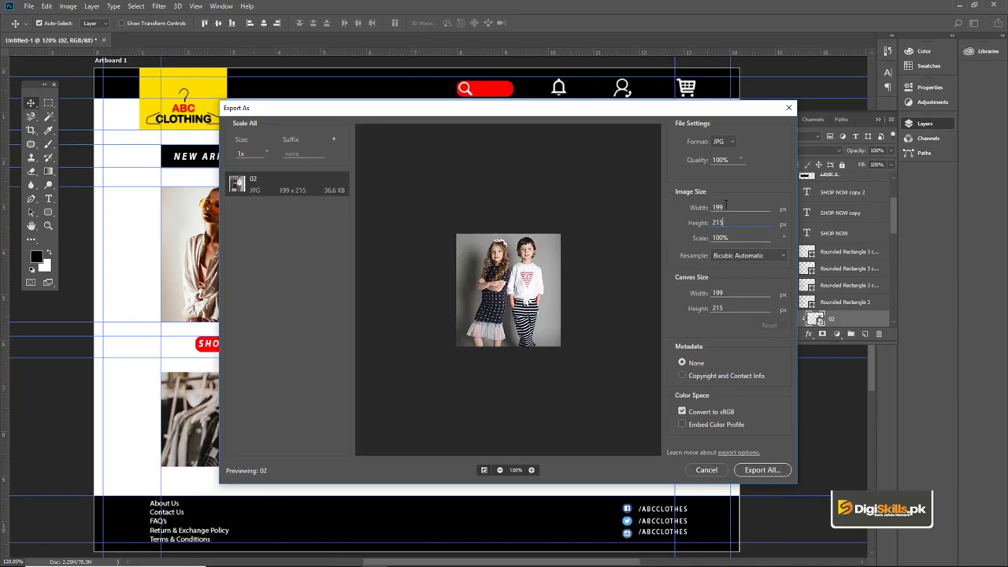
- Leave only a 3x scale in the layer 02 export settings and run Export All
drag(706, 111, 483, 103)
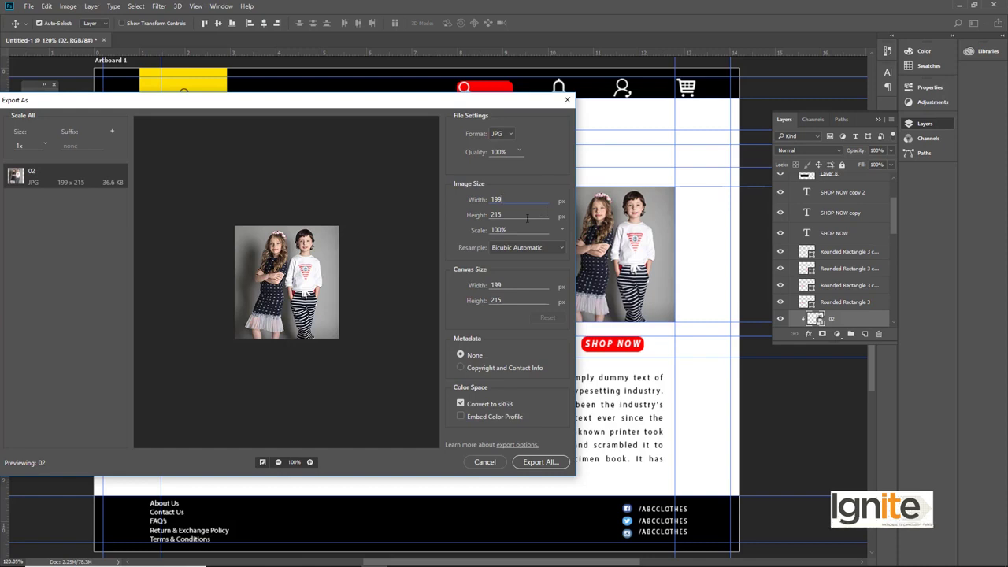
drag(473, 107, 616, 107)
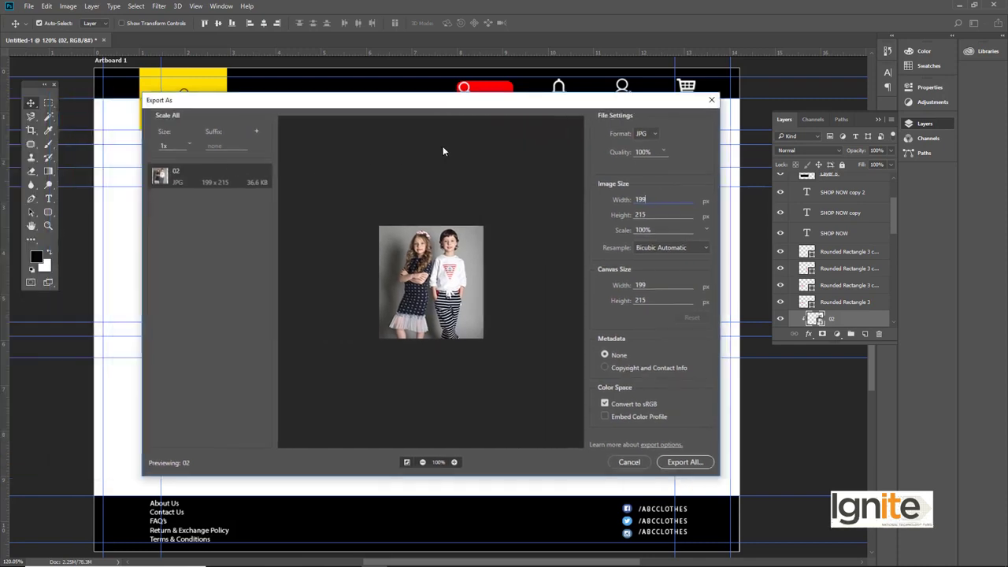
click(256, 132)
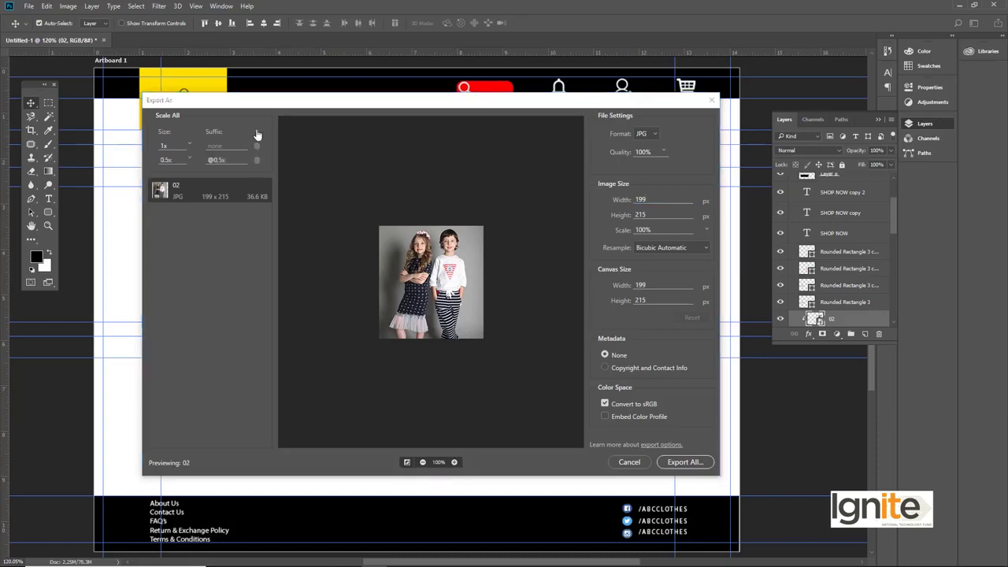
click(185, 161)
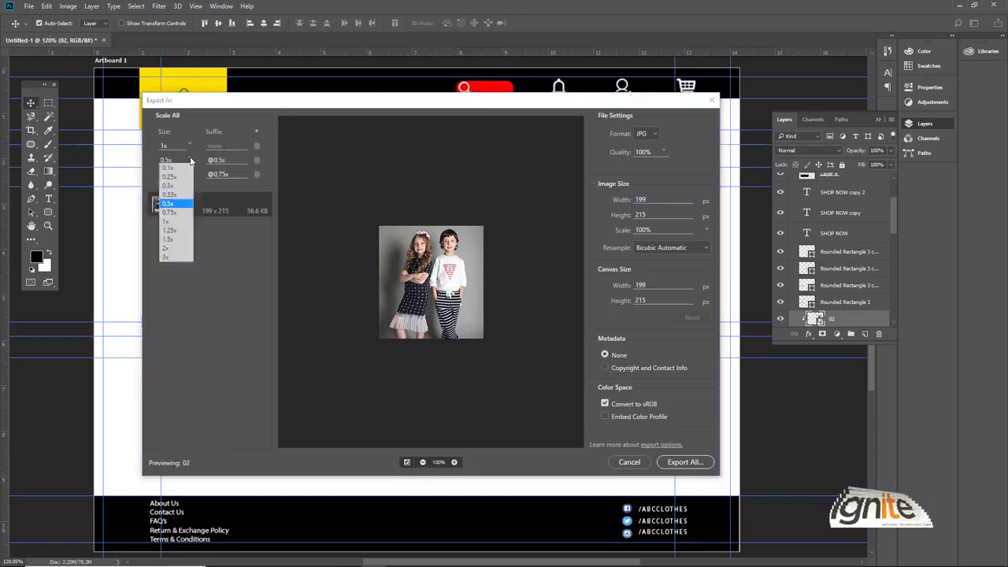
click(189, 249)
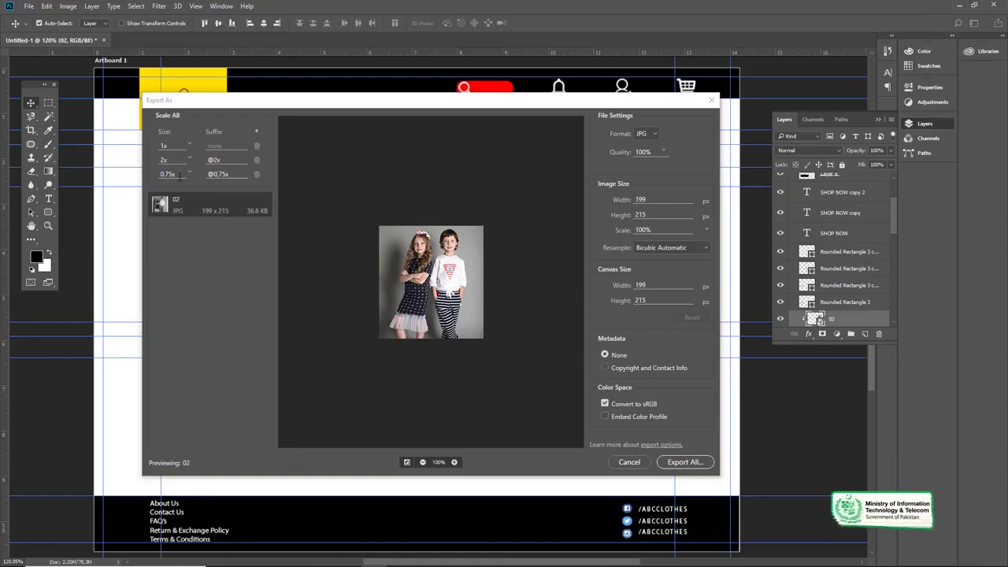
click(189, 174)
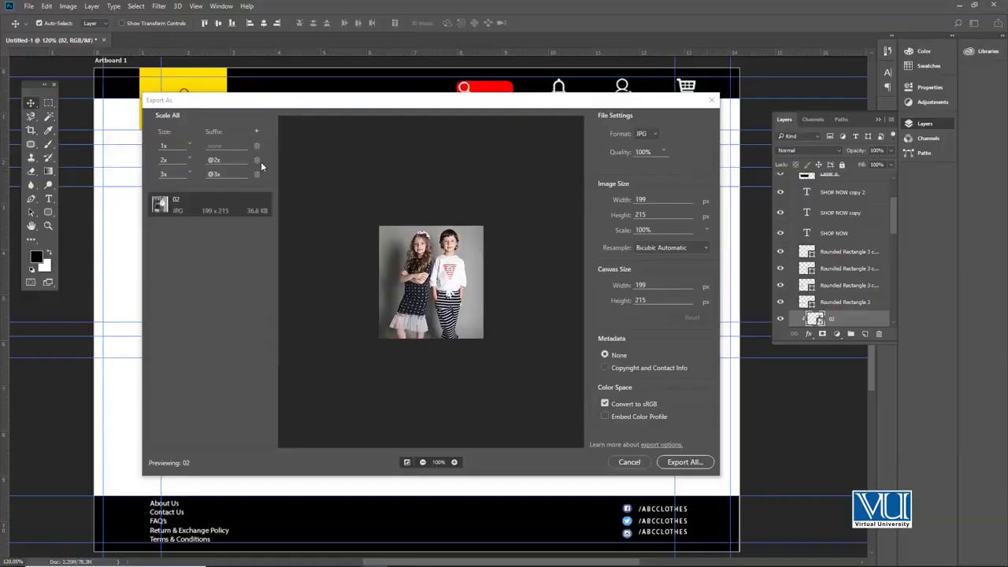
click(256, 147)
click(256, 148)
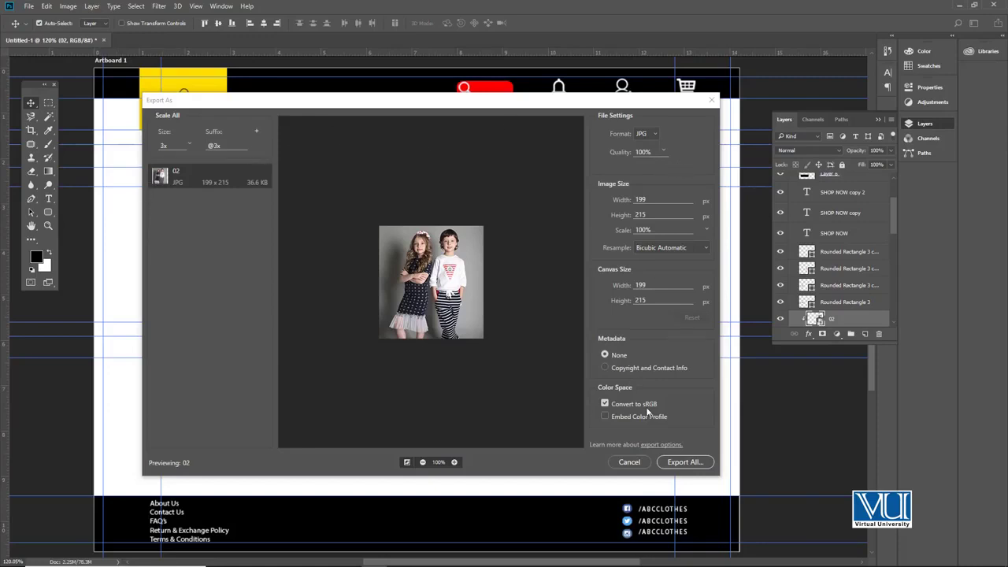
key(Return)
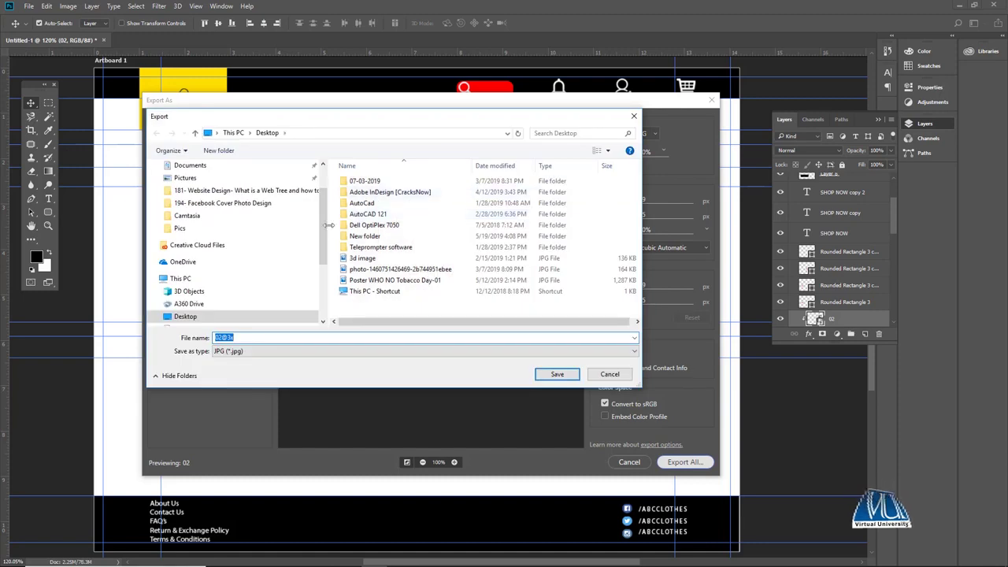
- Redo the kids photo export as PNG, naming the Desktop file 'Kid Pic Web Inner Page- New Arrival'
click(289, 351)
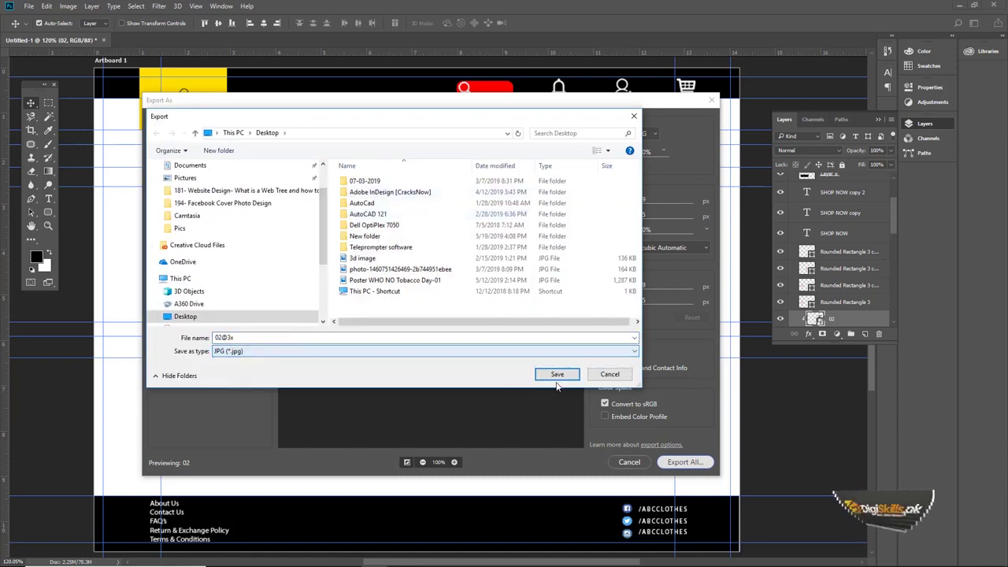
key(Return)
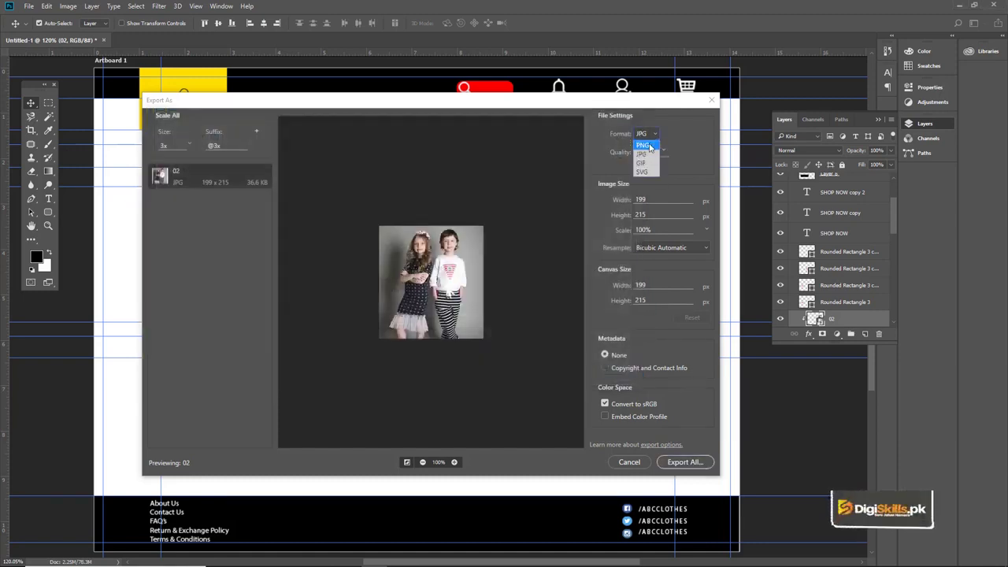
click(689, 464)
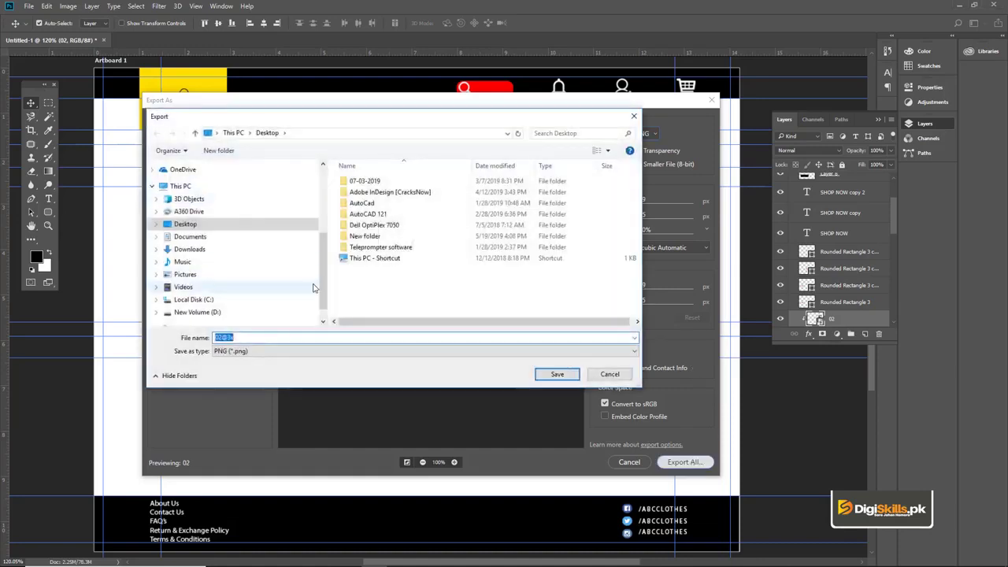
right_click(349, 288)
key(Escape)
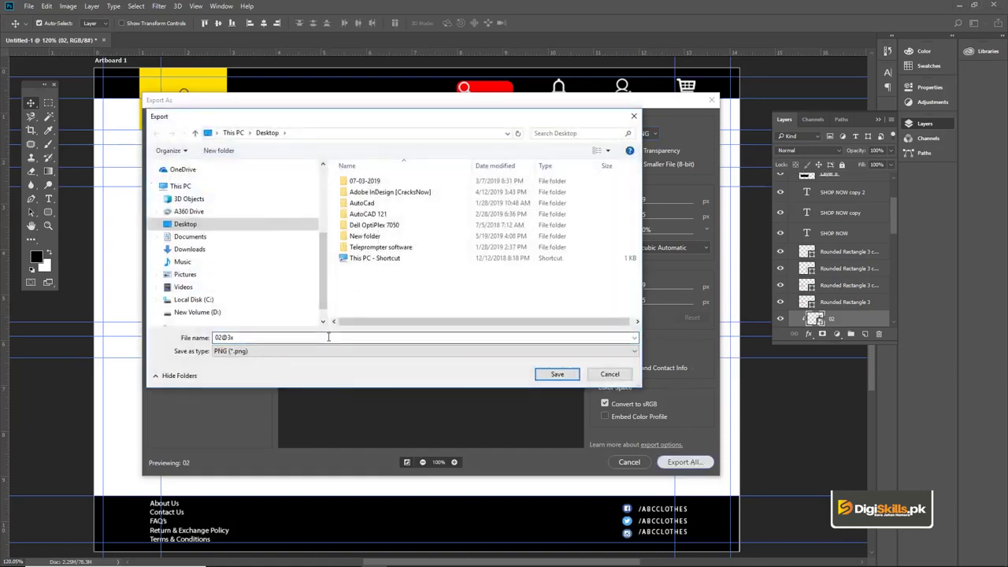
text(Kid Pic Web Inner Page- New Arrival)
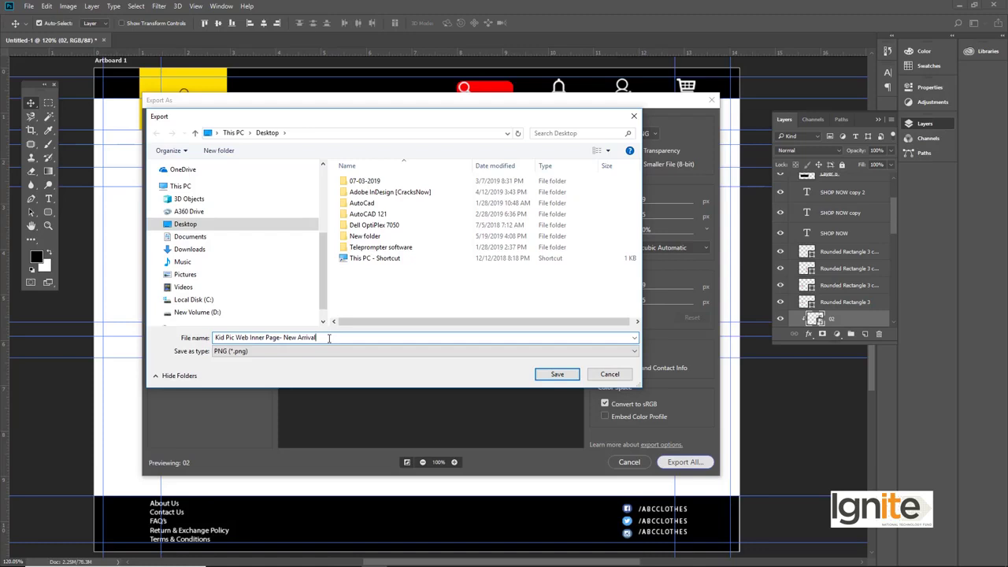
- Save the layer 02 PNG (199 × 215) to the Desktop
key(Return)
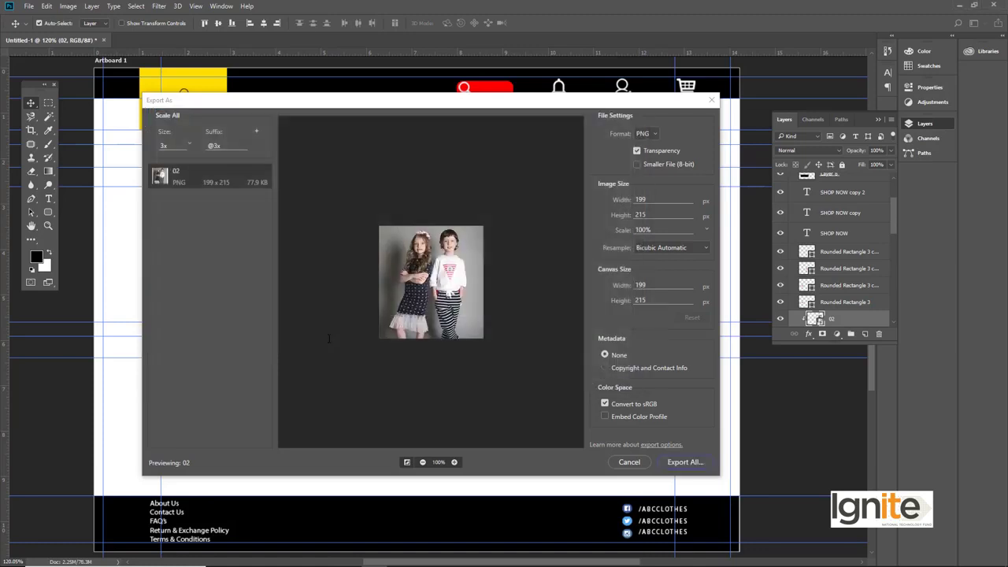